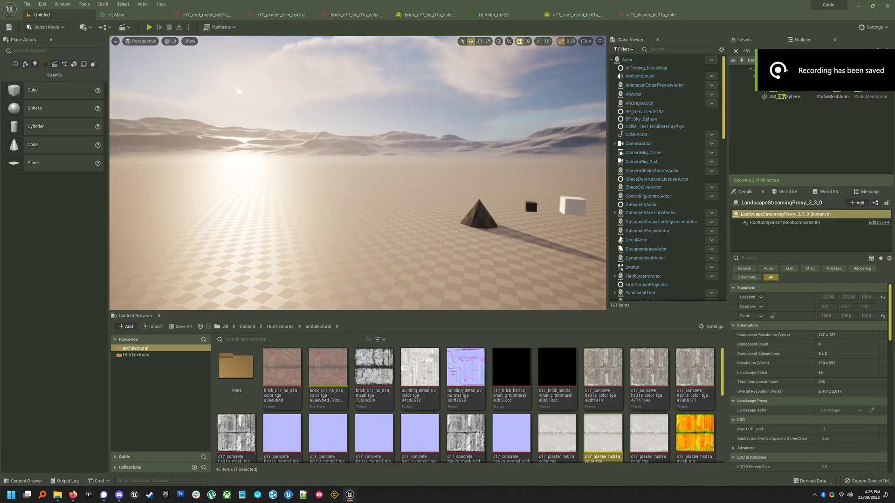
Look over the level, then view the Mesh Tool plugin's marketplace page in the browser and return to the level.
{"action": "key", "text": "a"}
{"action": "key", "text": "d"}
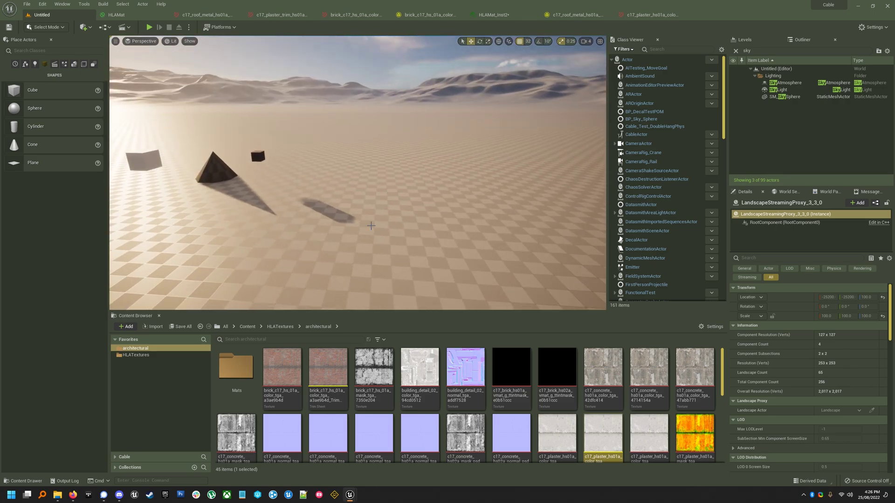
{"action": "left_click", "coordinate": [72, 495]}
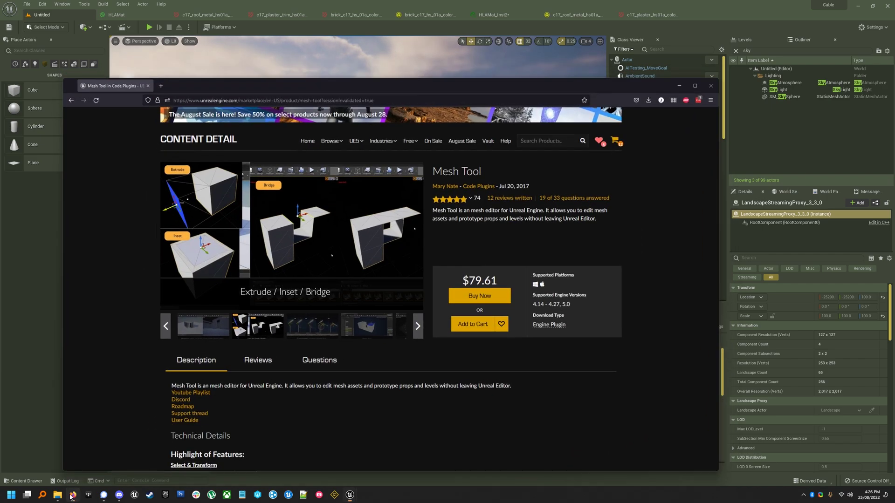
{"action": "left_click", "coordinate": [73, 495]}
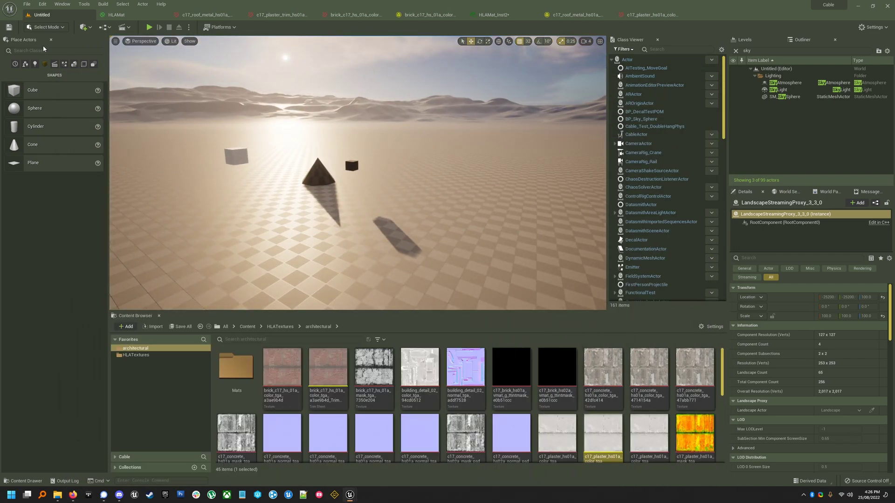
View the brick_c17_hs_01a color texture in the texture editor and return to the level.
{"action": "right_click_drag", "start_coordinate": [279, 141], "coordinate": [305, 126]}
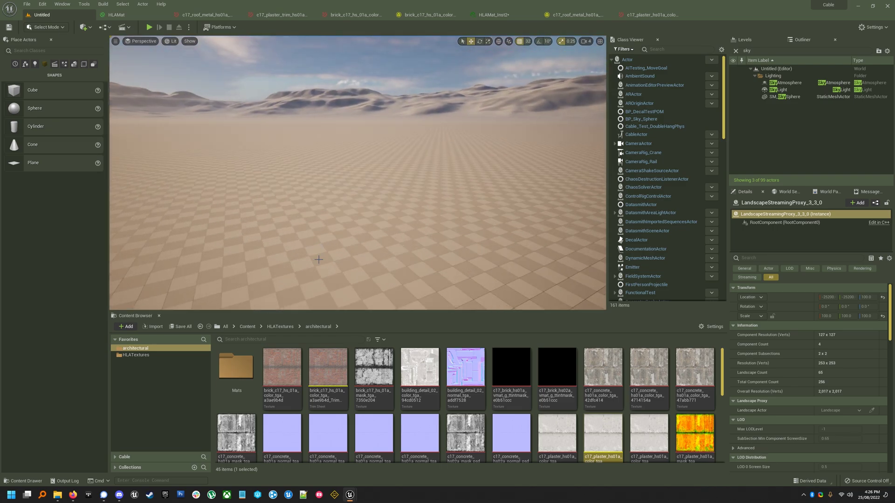
{"action": "double_click", "coordinate": [282, 368]}
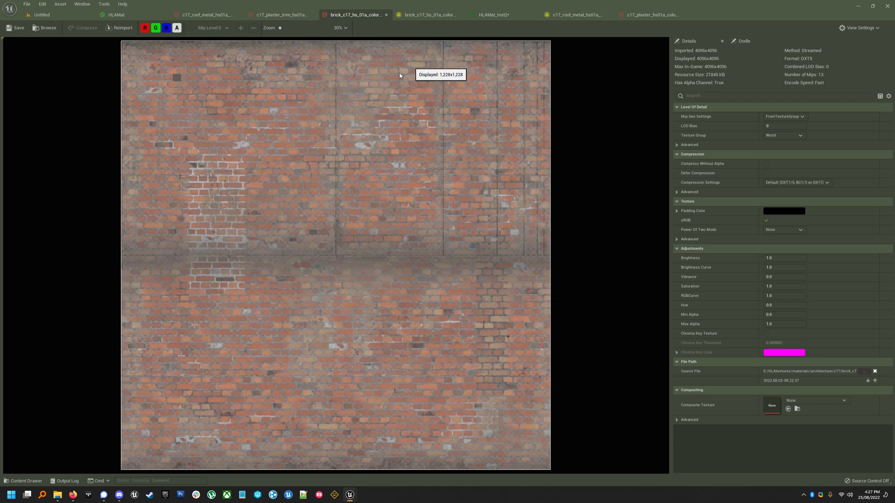
{"action": "left_click", "coordinate": [69, 14]}
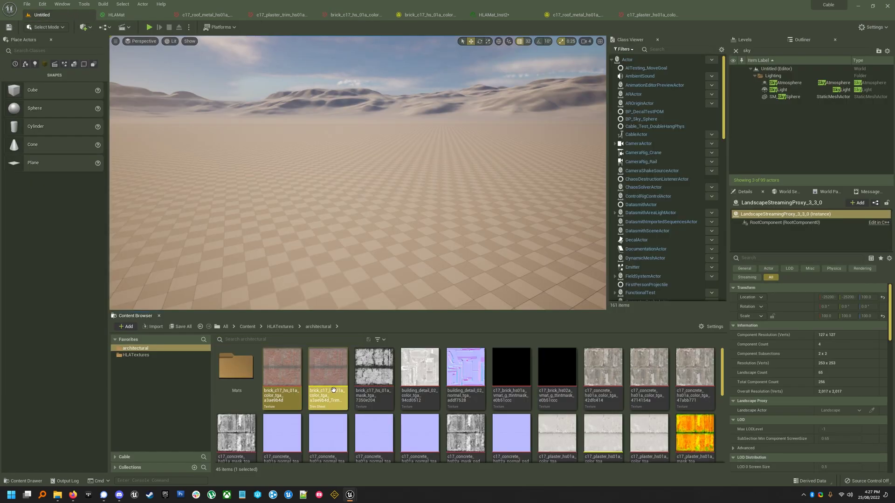
Show the Create TrimSheet option for the brick color texture and bring up its existing trim sheet.
{"action": "right_click", "coordinate": [301, 363]}
{"action": "mouse_move", "coordinate": [353, 164]}
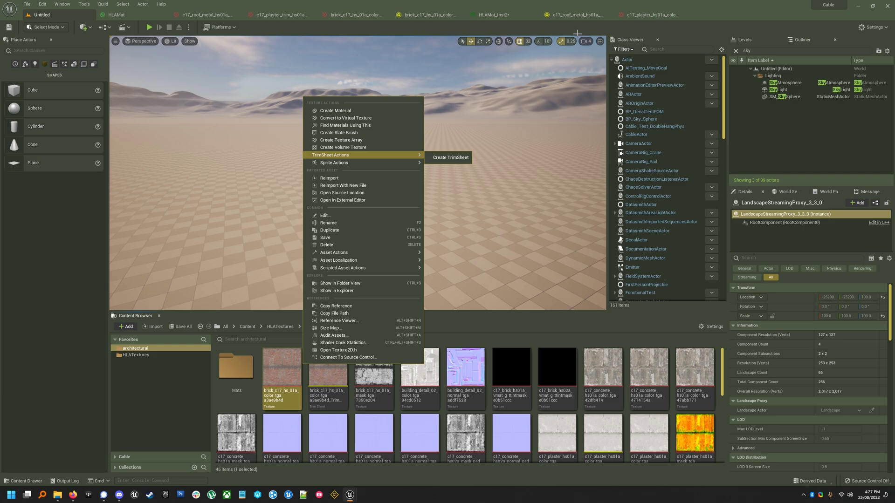
{"action": "left_click", "coordinate": [650, 14]}
{"action": "left_click", "coordinate": [407, 15]}
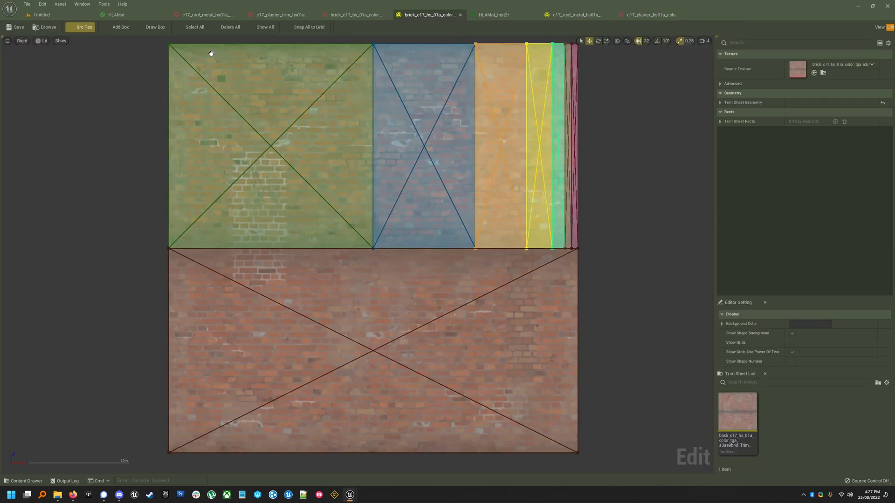
Delete all existing boxes from the brick trim sheet and draw a box over the texture's upper-left quarter.
{"action": "left_click", "coordinate": [246, 134]}
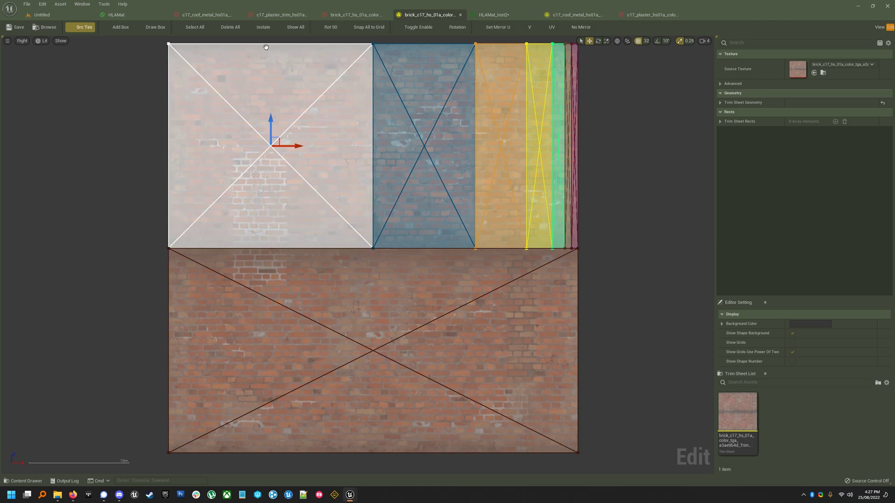
{"action": "left_click", "coordinate": [236, 30]}
{"action": "left_click", "coordinate": [155, 27]}
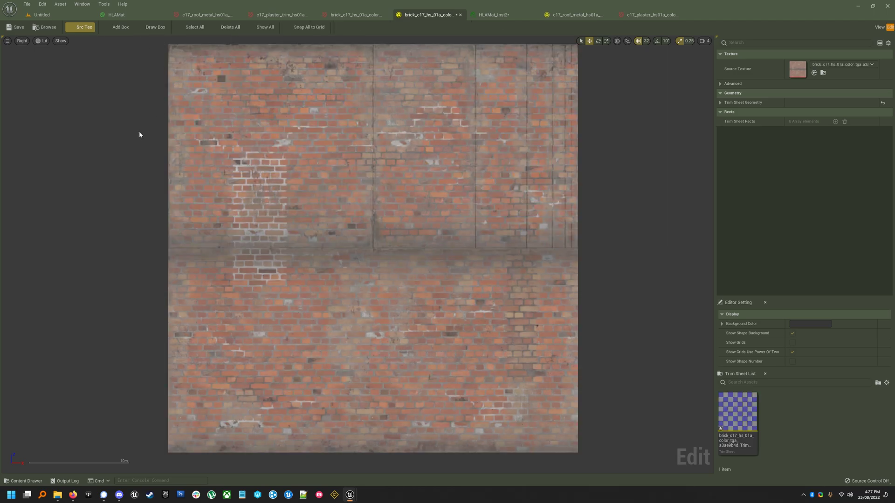
{"action": "left_click", "coordinate": [148, 28]}
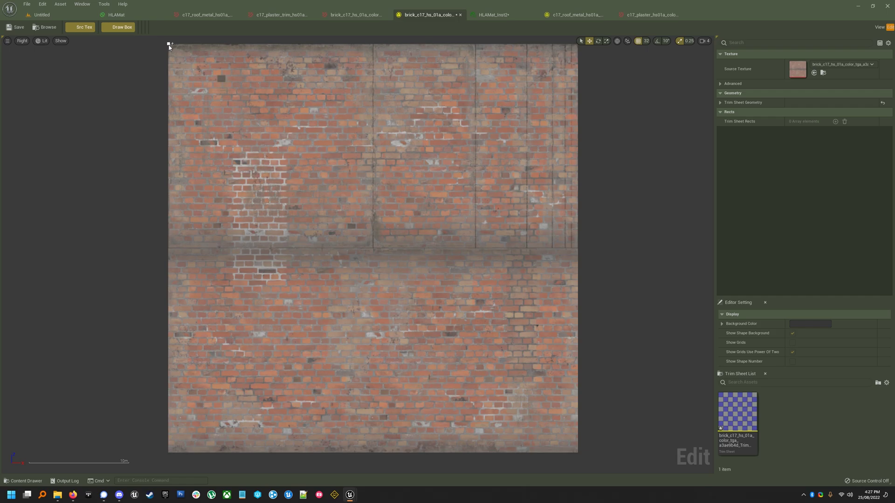
{"action": "left_click_drag", "start_coordinate": [169, 45], "coordinate": [373, 249]}
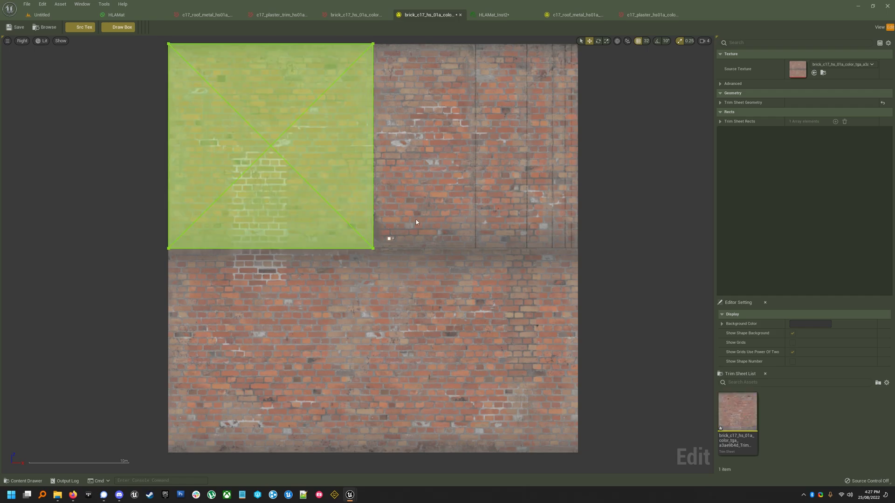
Set the grid snap to 64 and draw boxes over the remaining upper vertical strips and the full lower half of the texture.
{"action": "left_click", "coordinate": [646, 41]}
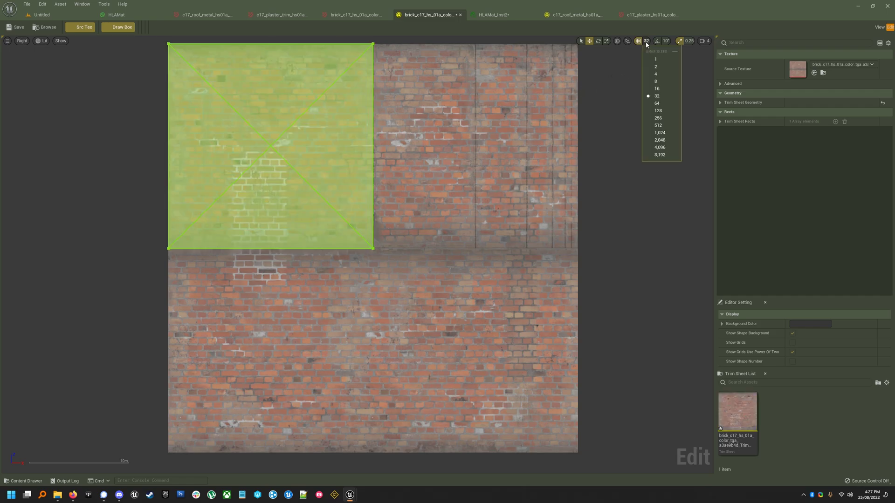
{"action": "left_click", "coordinate": [657, 103]}
{"action": "left_click_drag", "start_coordinate": [377, 48], "coordinate": [565, 241]}
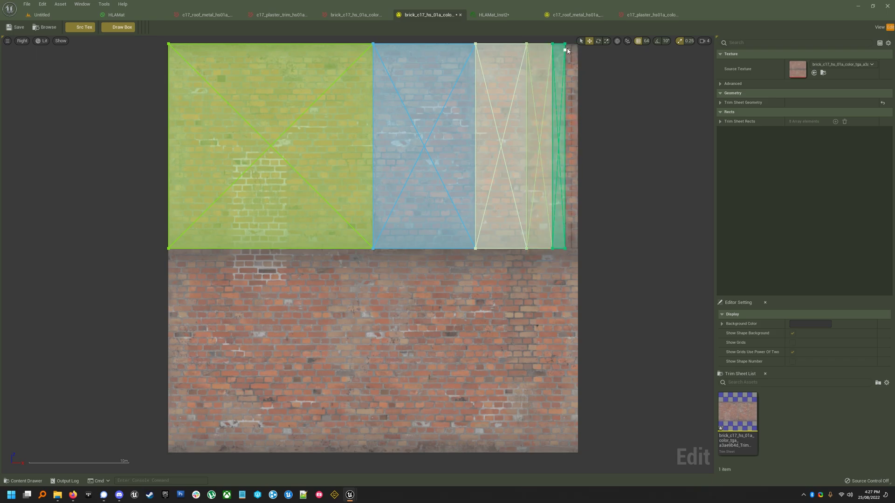
{"action": "left_click_drag", "start_coordinate": [568, 47], "coordinate": [578, 249]}
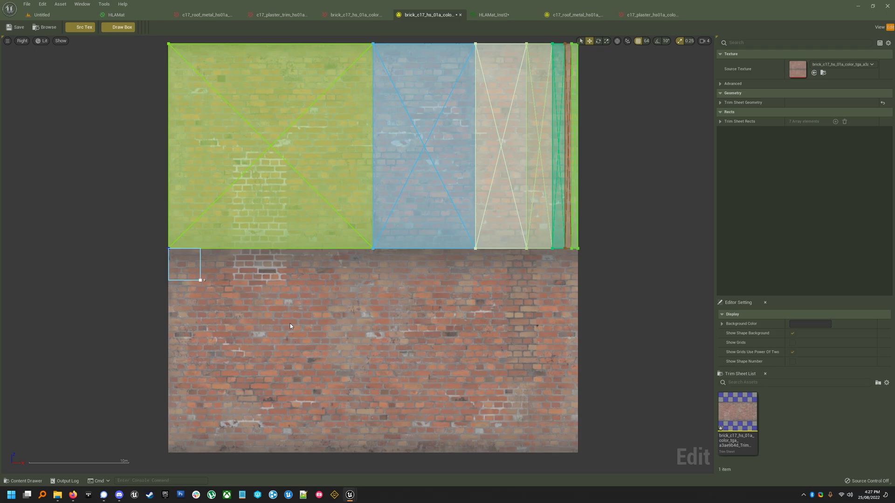
{"action": "left_click_drag", "start_coordinate": [290, 326], "coordinate": [578, 452]}
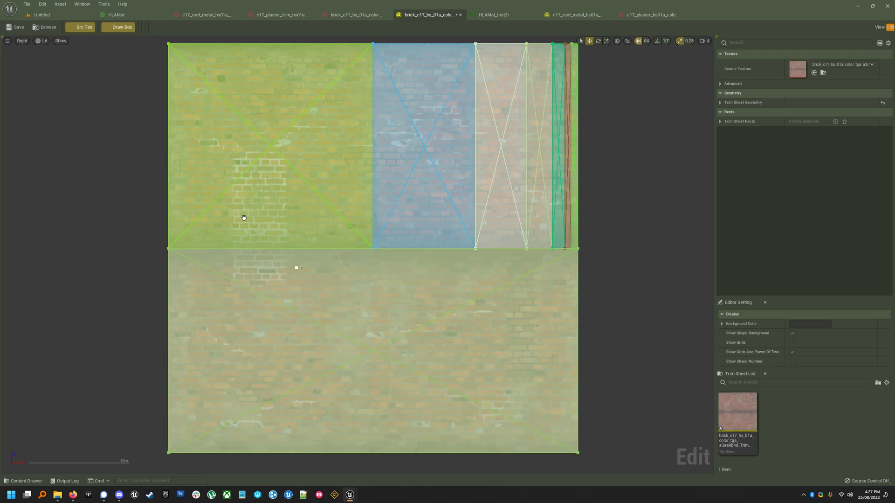
Open NewDataTable in the architectural folder and review the material and trim sheet mapped in each row.
{"action": "left_click", "coordinate": [57, 16]}
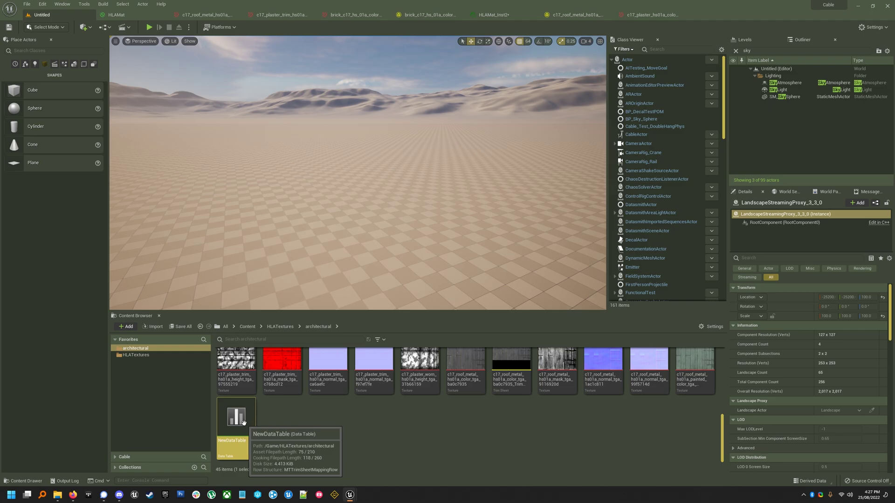
{"action": "left_click_drag", "start_coordinate": [277, 105], "coordinate": [401, 69]}
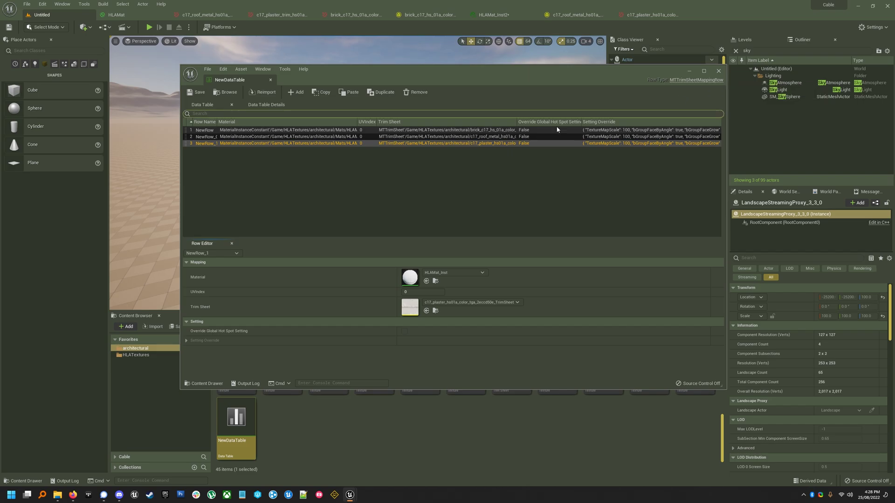
{"action": "left_click", "coordinate": [367, 132]}
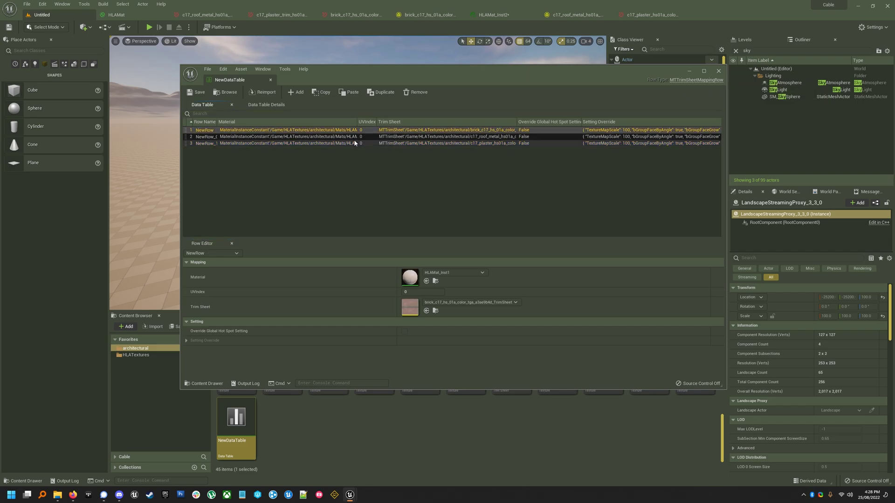
{"action": "left_click", "coordinate": [355, 142]}
{"action": "left_click", "coordinate": [353, 132]}
{"action": "left_click", "coordinate": [353, 137]}
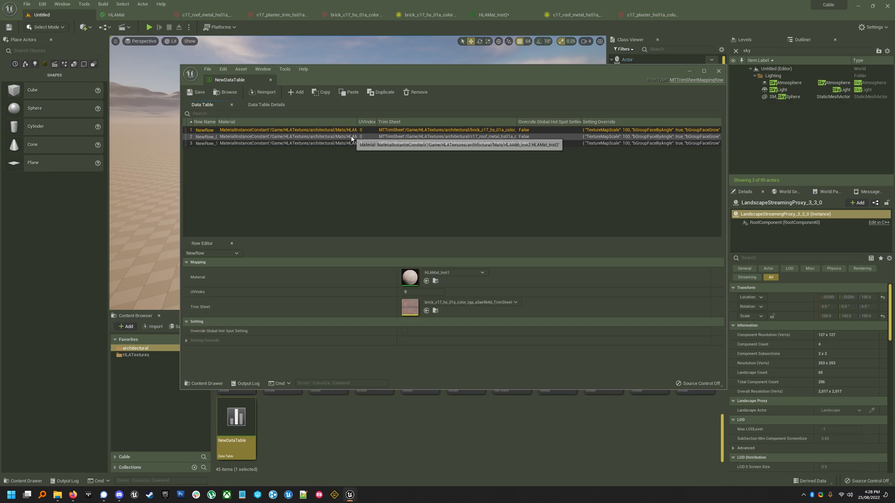
{"action": "left_click", "coordinate": [690, 73]}
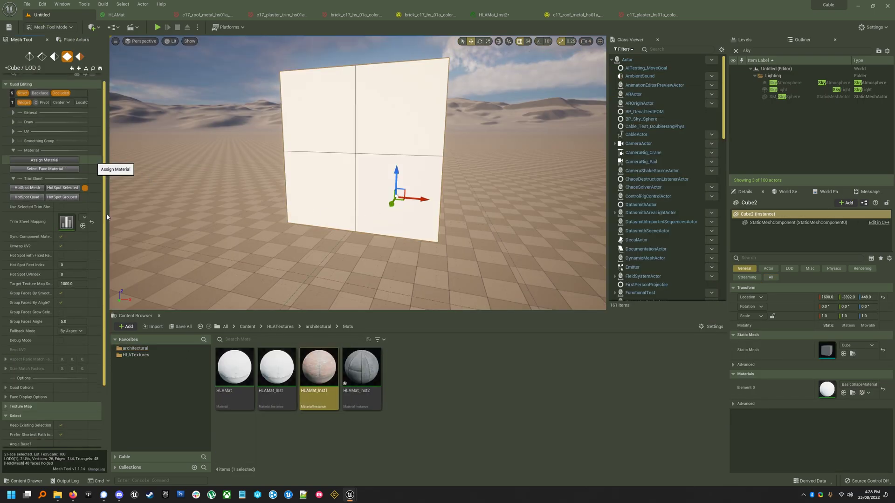
Assign the HLAMat_Inst1 brick material to all quads on the cube's front side.
{"action": "left_click", "coordinate": [61, 160]}
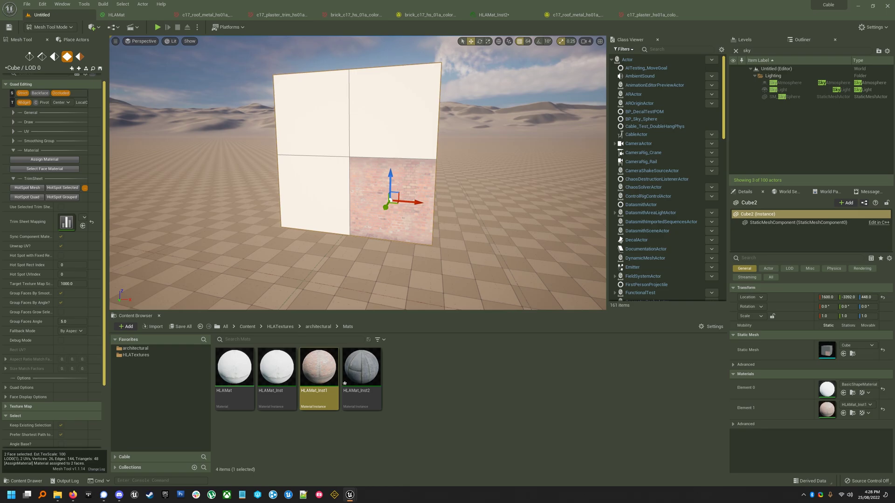
{"action": "left_click", "coordinate": [61, 159]}
{"action": "key", "text": "w"}
{"action": "mouse_move", "coordinate": [362, 225]}
{"action": "right_mouse_down"}
{"action": "mouse_move", "coordinate": [362, 207]}
{"action": "mouse_move", "coordinate": [362, 226]}
{"action": "right_mouse_up"}
{"action": "key", "text": "g"}
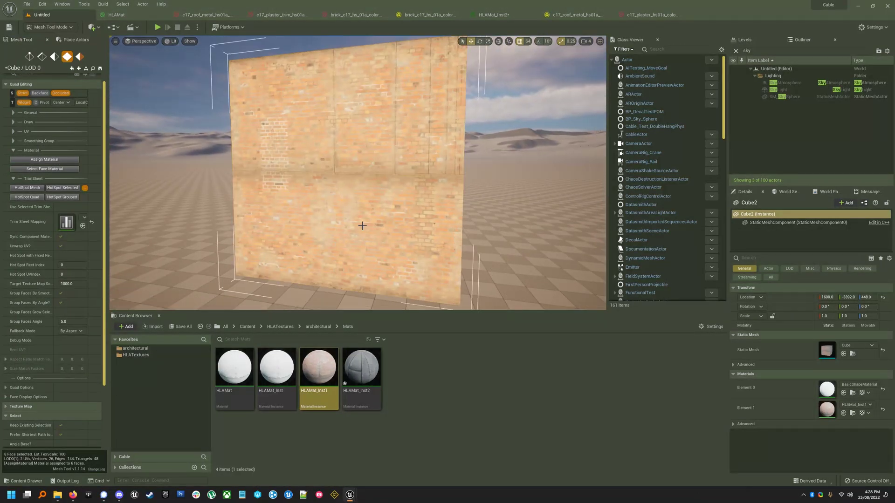
Hotspot the selected front faces to the trim sheet, check the cube's corner and select the adjacent side's upper quad.
{"action": "left_click", "coordinate": [63, 189]}
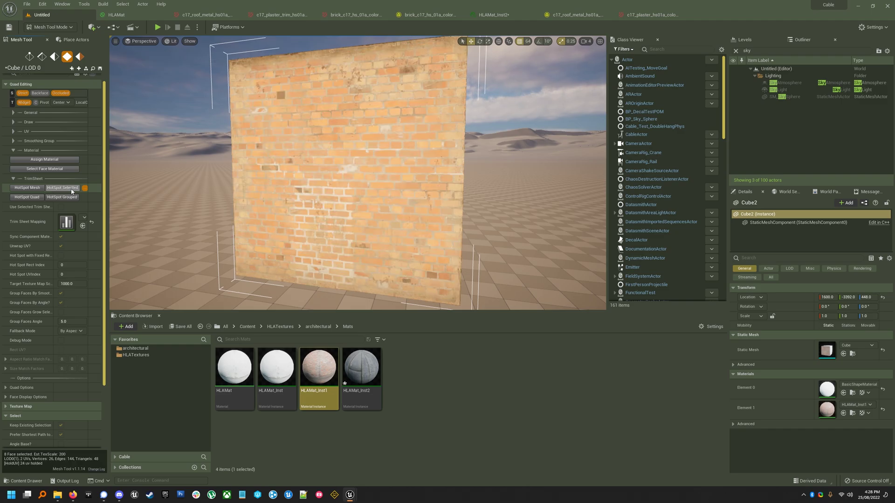
{"action": "key", "text": "s"}
{"action": "right_click_drag", "start_coordinate": [434, 222], "coordinate": [357, 221]}
{"action": "key", "text": "d"}
{"action": "key", "text": "w"}
{"action": "key", "text": "g"}
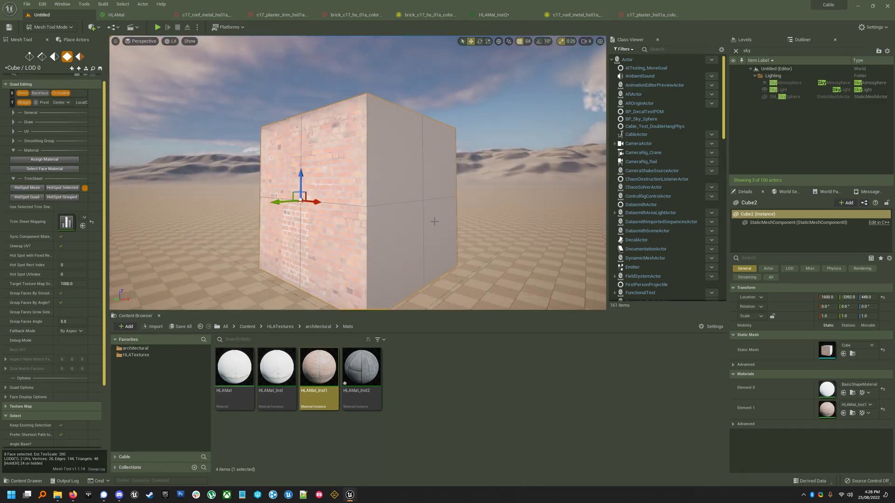
{"action": "left_click", "coordinate": [398, 167]}
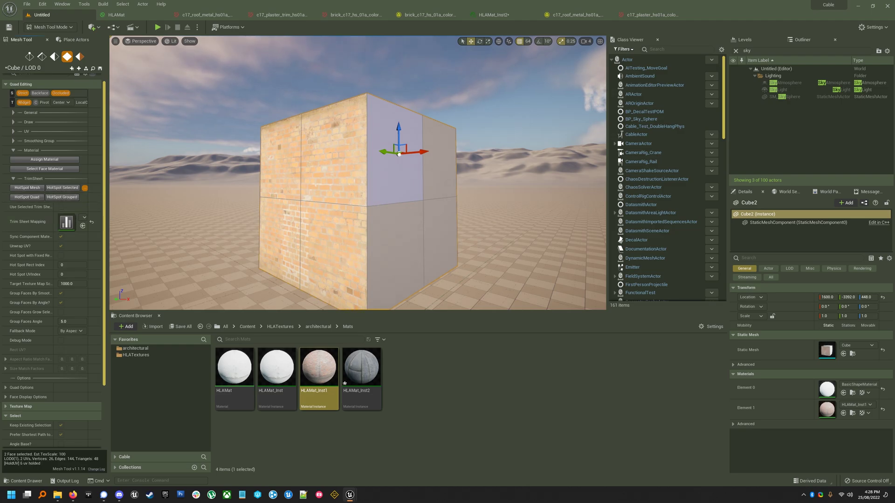
Leave Mesh Tool editing of the cube and switch to Modeling mode.
{"action": "right_click_drag", "start_coordinate": [283, 193], "coordinate": [345, 203]}
{"action": "key", "text": "g"}
{"action": "key", "text": "s"}
{"action": "key", "text": "a"}
{"action": "left_click", "coordinate": [62, 29]}
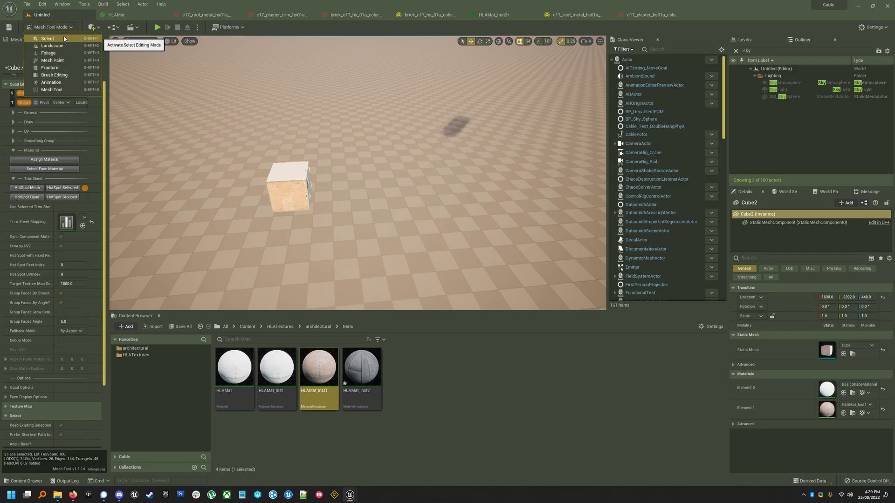
{"action": "left_click", "coordinate": [63, 38]}
{"action": "left_click", "coordinate": [54, 30]}
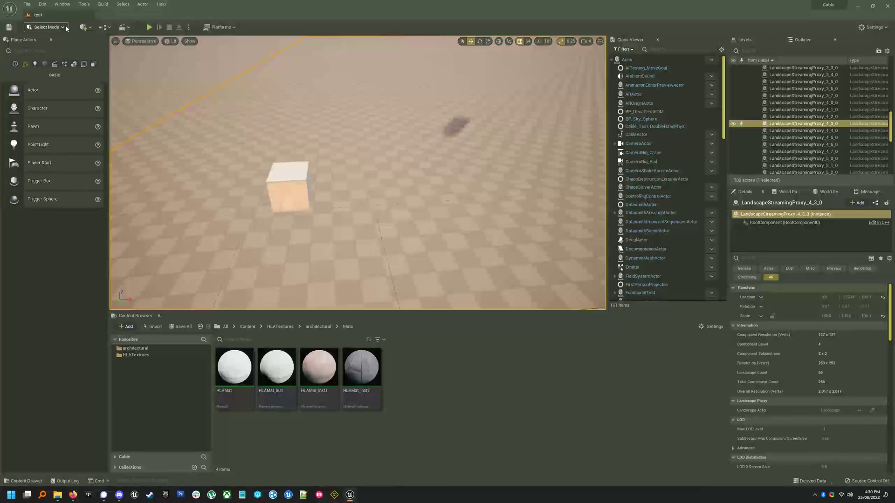
{"action": "left_click", "coordinate": [66, 28]}
{"action": "left_click", "coordinate": [61, 66]}
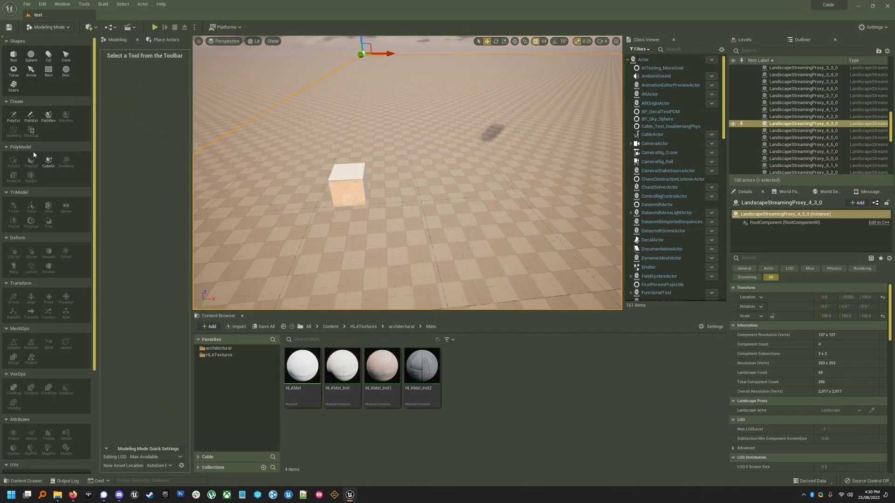
Start the Cube Grid tool and pull grid cells up beside the brick cube to form a large base block.
{"action": "left_click", "coordinate": [49, 162]}
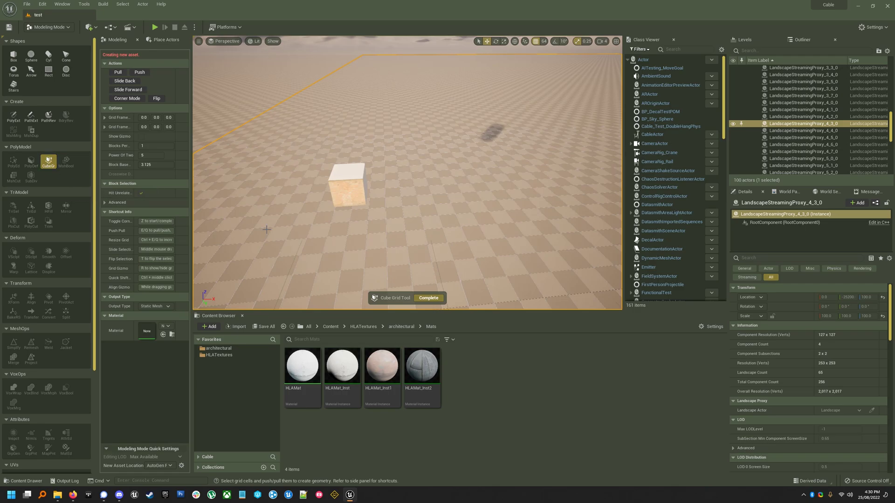
{"action": "key", "text": "q"}
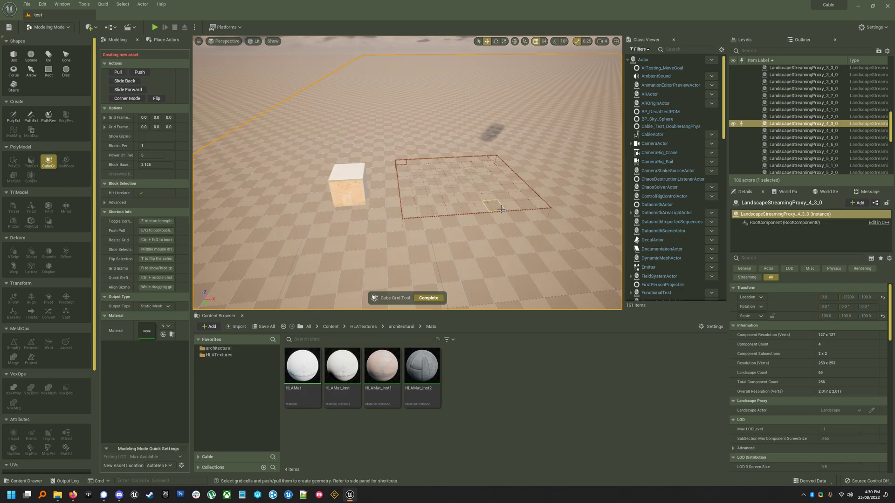
{"action": "key", "text": "e"}
{"action": "key", "text": "e"}
{"action": "key", "text": "e"}
{"action": "key", "text": "e"}
{"action": "key", "text": "e"}
{"action": "key", "text": "e"}
{"action": "right_click_drag", "start_coordinate": [440, 221], "coordinate": [503, 191]}
{"action": "key", "text": "w"}
{"action": "key", "text": "e"}
{"action": "right_click_drag", "start_coordinate": [338, 181], "coordinate": [318, 199]}
Push a small recess into the base block's front and pull a narrower upper block up from its top.
{"action": "left_click_drag", "start_coordinate": [489, 224], "coordinate": [487, 223]}
{"action": "key", "text": "q"}
{"action": "key", "text": "q"}
{"action": "key", "text": "e"}
{"action": "key", "text": "e"}
{"action": "key", "text": "e"}
{"action": "key", "text": "e"}
{"action": "key", "text": "e"}
{"action": "key", "text": "e"}
{"action": "key", "text": "e"}
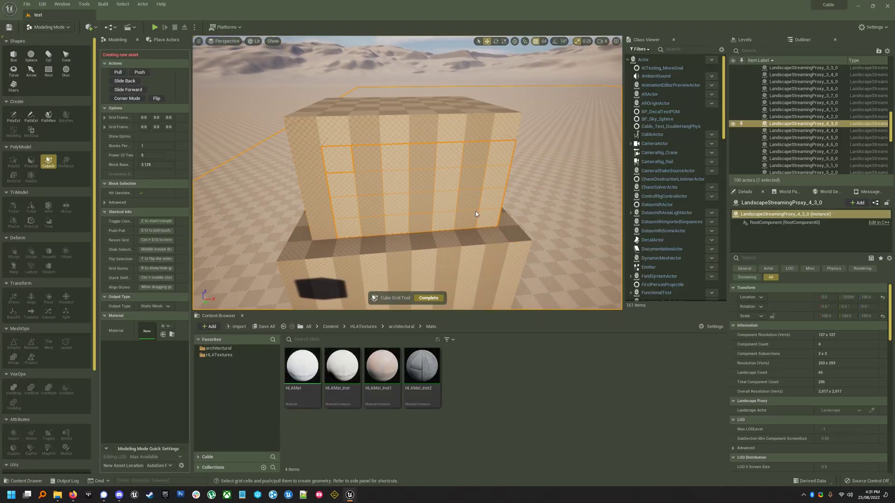
Push the selected rectangle on the upper block's front face inward to cut a wide opening.
{"action": "key", "text": "q"}
{"action": "key", "text": "q"}
{"action": "key", "text": "q"}
{"action": "key", "text": "q"}
{"action": "key", "text": "q"}
{"action": "key", "text": "q"}
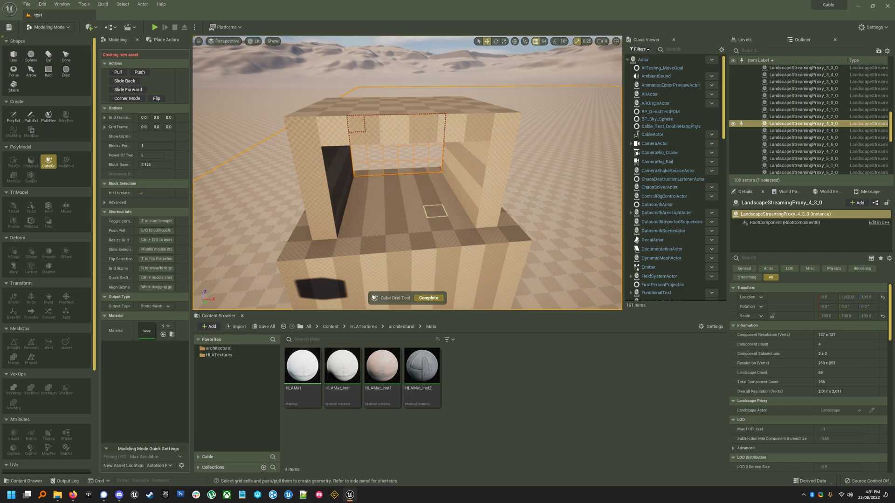
Select grid cells on the upper block's side wall near the front corner and push them in to open the side.
{"action": "key", "text": "d"}
{"action": "right_click_drag", "start_coordinate": [434, 211], "coordinate": [378, 202]}
{"action": "key", "text": "d"}
{"action": "left_click_drag", "start_coordinate": [397, 182], "coordinate": [429, 228]}
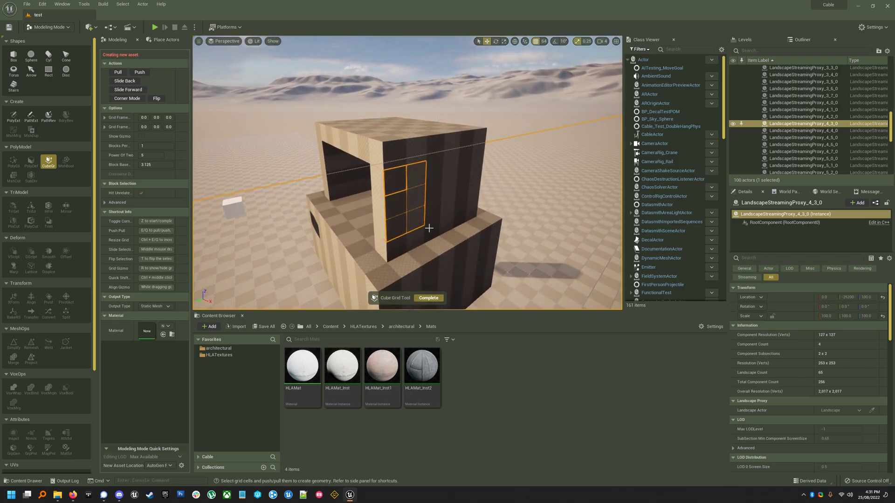
{"action": "key", "text": "q"}
{"action": "key", "text": "w"}
{"action": "right_click_drag", "start_coordinate": [435, 232], "coordinate": [436, 212]}
{"action": "key", "text": "s"}
{"action": "right_click_drag", "start_coordinate": [420, 113], "coordinate": [445, 136]}
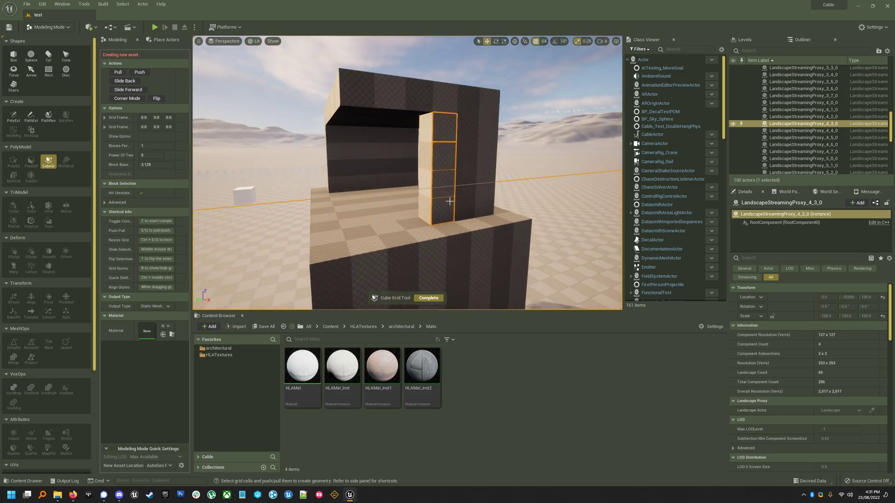
Pull the narrow full-height column of cells beside the opening outward into a long thin wall.
{"action": "key", "text": "e"}
{"action": "key", "text": "e"}
{"action": "key", "text": "e"}
{"action": "key", "text": "e"}
{"action": "key", "text": "e"}
{"action": "key", "text": "e"}
{"action": "key", "text": "e"}
{"action": "key", "text": "e"}
{"action": "key", "text": "a"}
{"action": "right_click_drag", "start_coordinate": [382, 200], "coordinate": [442, 210]}
{"action": "right_click_drag", "start_coordinate": [340, 201], "coordinate": [361, 170]}
{"action": "key", "text": "d"}
{"action": "key", "text": "d"}
Pull selected cells on the side of the base block outward into floor strips alongside the long wall.
{"action": "right_click_drag", "start_coordinate": [409, 202], "coordinate": [559, 170]}
{"action": "key", "text": "e"}
{"action": "key", "text": "e"}
{"action": "key", "text": "a"}
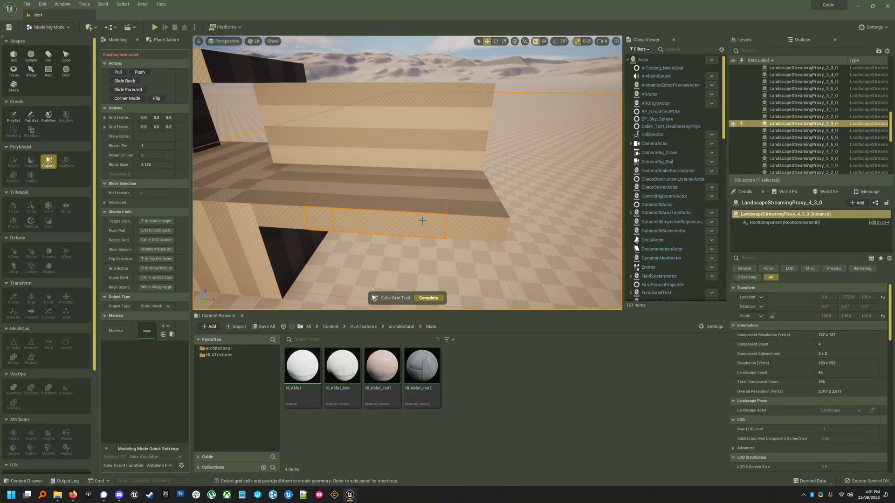
{"action": "right_click_drag", "start_coordinate": [427, 219], "coordinate": [393, 208]}
{"action": "key", "text": "s"}
{"action": "key", "text": "d"}
Lengthen the thin wall by pulling out the four-cell column at its free end.
{"action": "key", "text": "e"}
{"action": "key", "text": "e"}
{"action": "key", "text": "e"}
{"action": "key", "text": "e"}
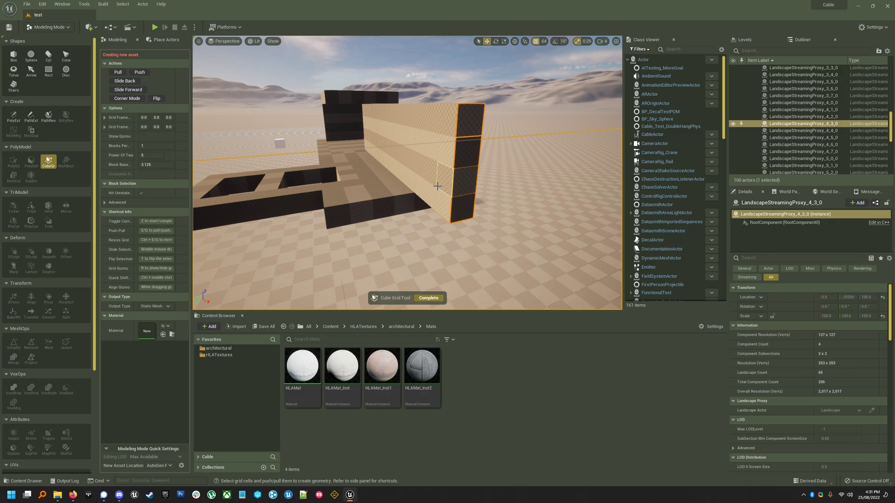
Refine the grid to a power of two of 3 and pull full-height strips of the long wall out as pilasters.
{"action": "key", "text": "a"}
{"action": "right_click_drag", "start_coordinate": [440, 187], "coordinate": [526, 186]}
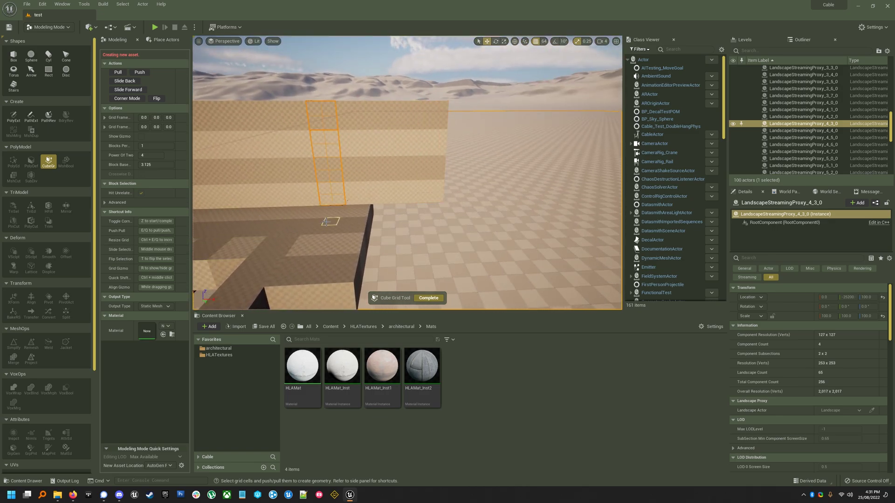
{"action": "right_click_drag", "start_coordinate": [334, 219], "coordinate": [421, 118]}
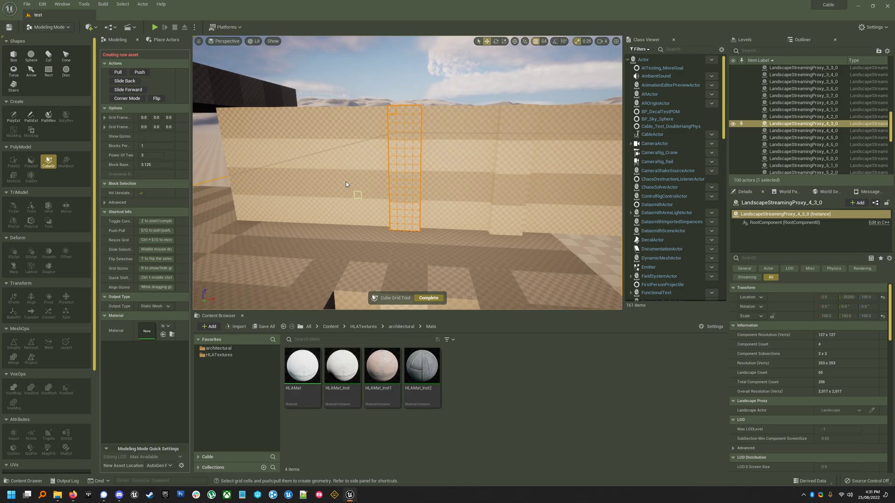
{"action": "left_click_drag", "start_coordinate": [336, 218], "coordinate": [332, 218]}
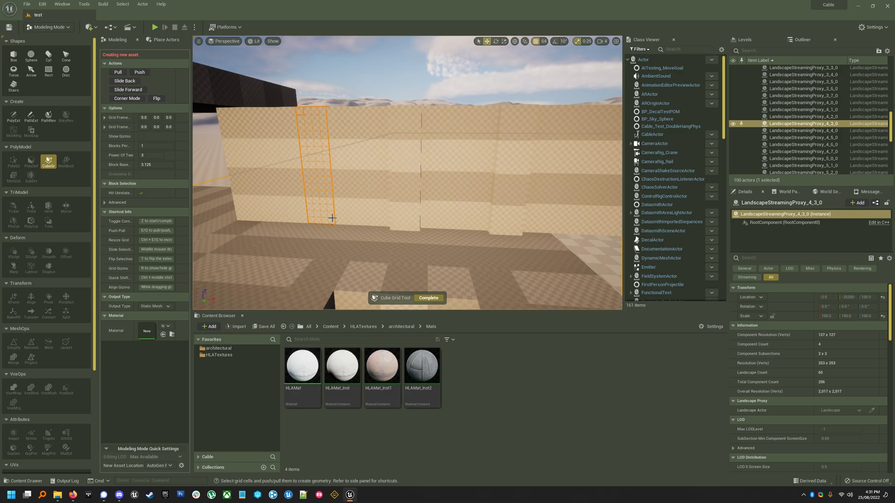
{"action": "key", "text": "e"}
{"action": "key", "text": "e"}
{"action": "key", "text": "e"}
Pull out another full-height pilaster at the wall edge nearest the upper block.
{"action": "right_click_drag", "start_coordinate": [318, 225], "coordinate": [382, 100]}
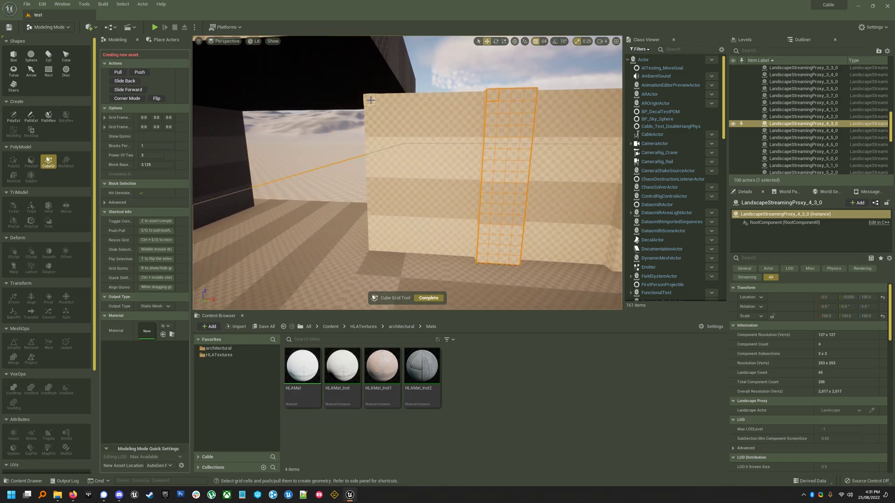
{"action": "left_click_drag", "start_coordinate": [373, 99], "coordinate": [410, 240]}
{"action": "key", "text": "e"}
{"action": "key", "text": "e"}
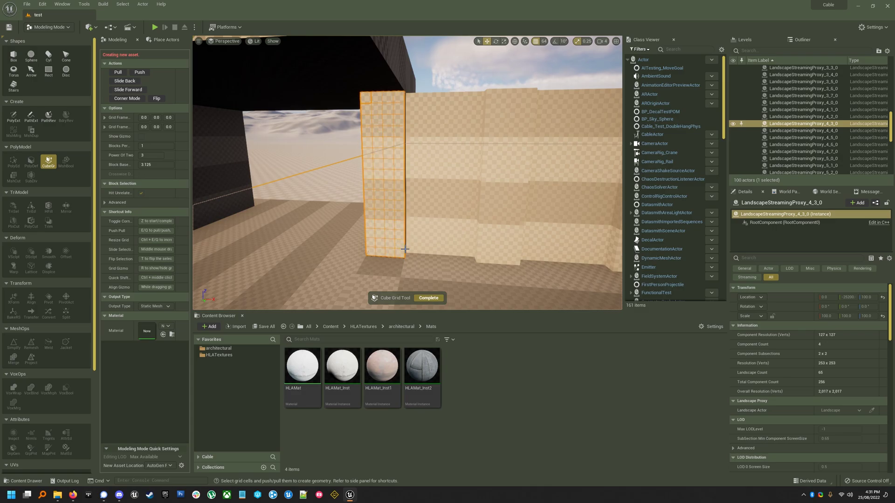
Pull a full-height pilaster out of the long wall near its free end.
{"action": "right_click_drag", "start_coordinate": [403, 248], "coordinate": [418, 206]}
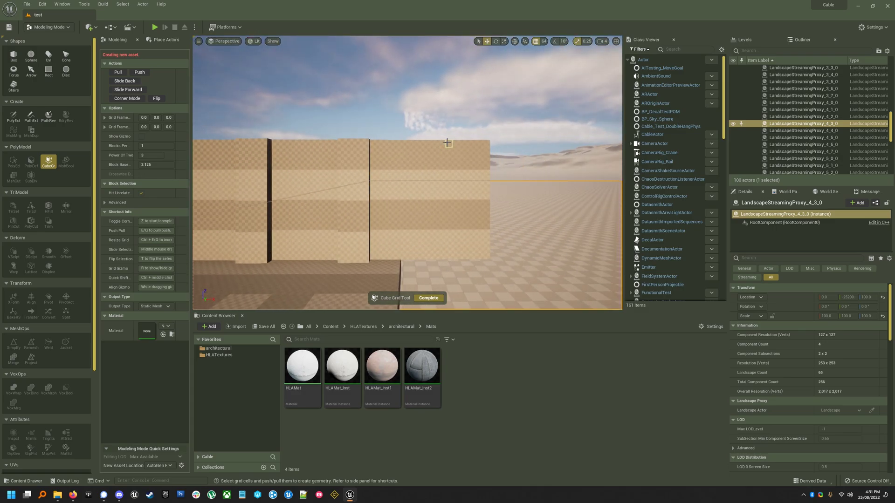
{"action": "key", "text": "e"}
{"action": "key", "text": "e"}
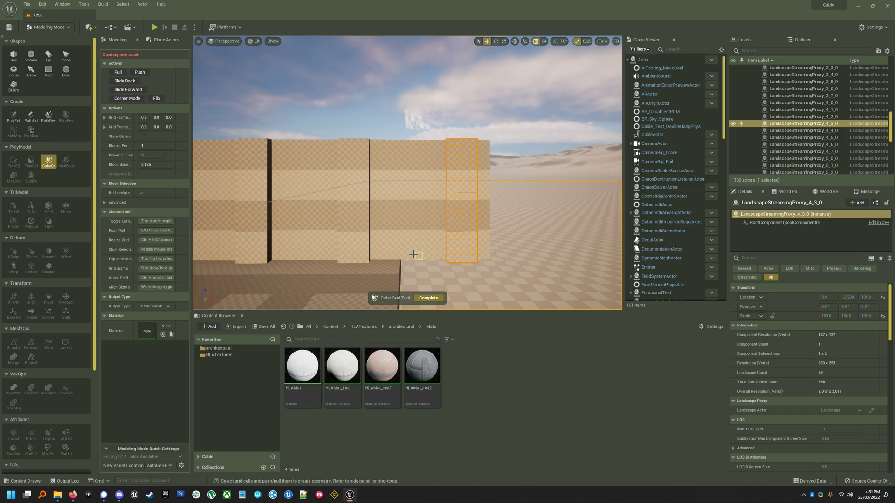
{"action": "right_click_drag", "start_coordinate": [415, 254], "coordinate": [455, 214]}
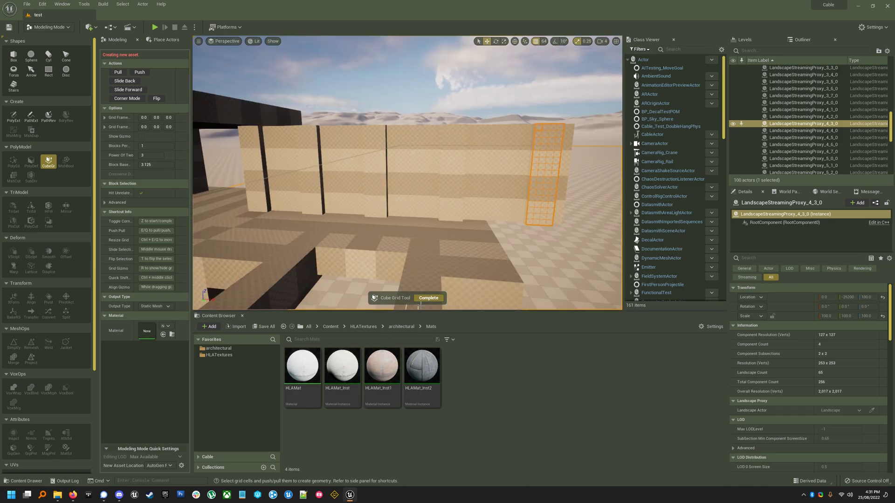
Finish the cube grid mesh, switch to Mesh Tool mode and assign HLAMat_Inst1 to all its faces.
{"action": "left_click", "coordinate": [53, 29]}
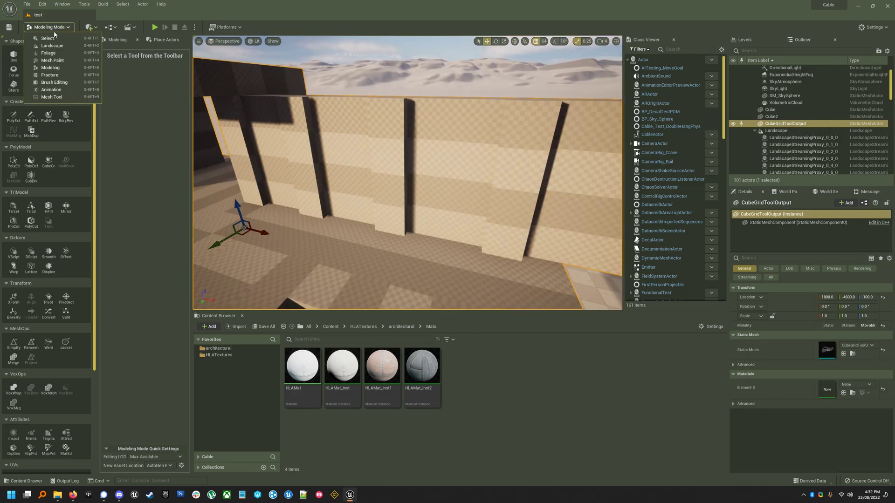
{"action": "left_click", "coordinate": [61, 97]}
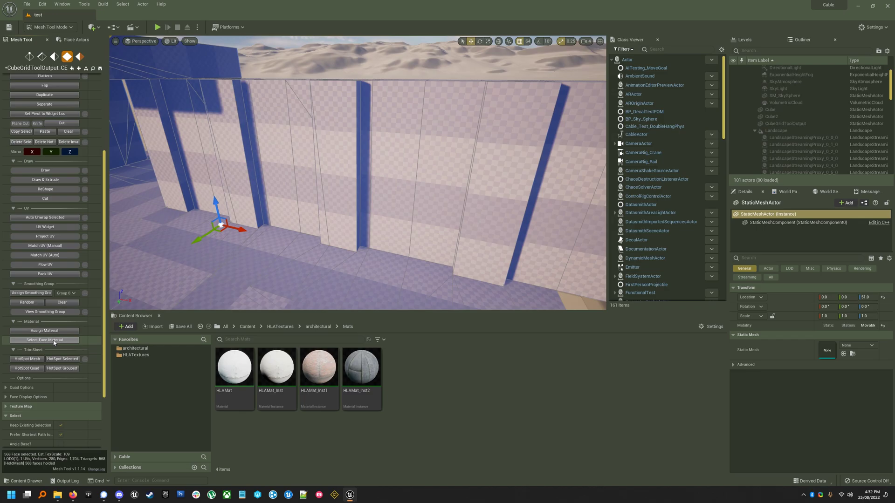
{"action": "left_click", "coordinate": [54, 341]}
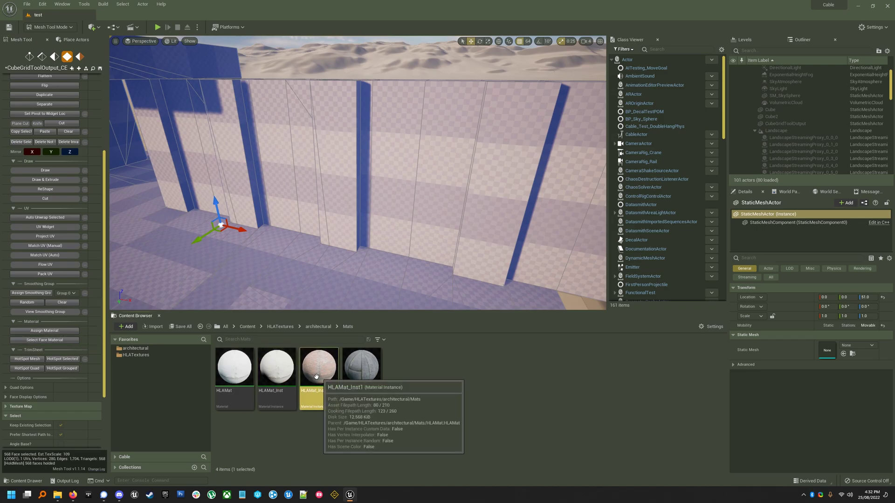
{"action": "left_click", "coordinate": [51, 331]}
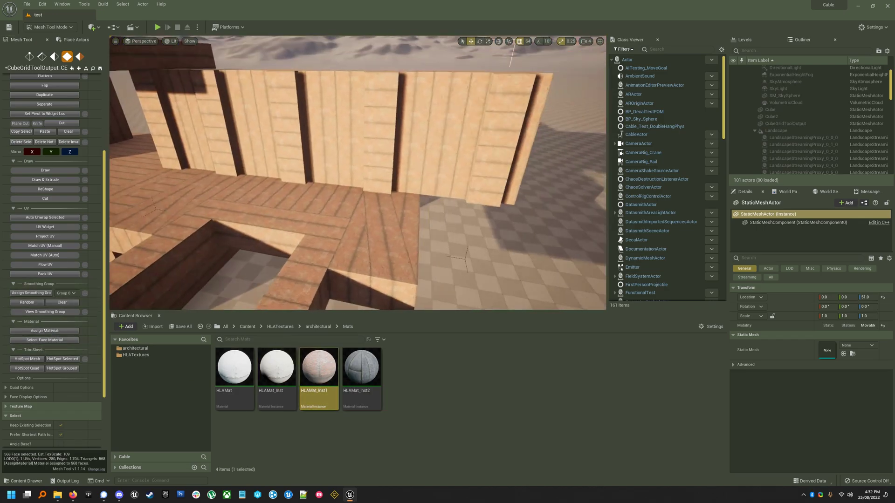
{"action": "right_click_drag", "start_coordinate": [357, 173], "coordinate": [261, 186]}
{"action": "right_click_drag", "start_coordinate": [279, 271], "coordinate": [299, 205]}
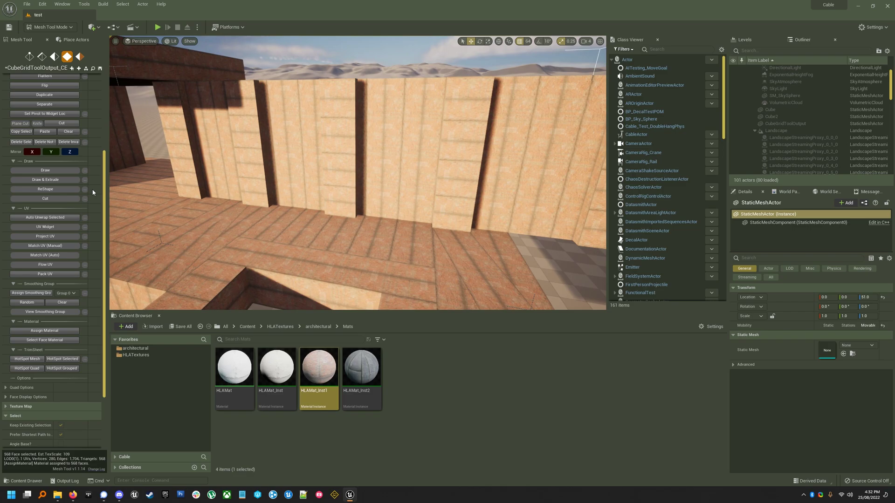
Hotspot the selected faces of the building so they map to the brick trim sheet.
{"action": "scroll", "coordinate": [71, 276], "scroll_direction": "down", "scroll_amount": 1}
{"action": "left_click", "coordinate": [66, 348]}
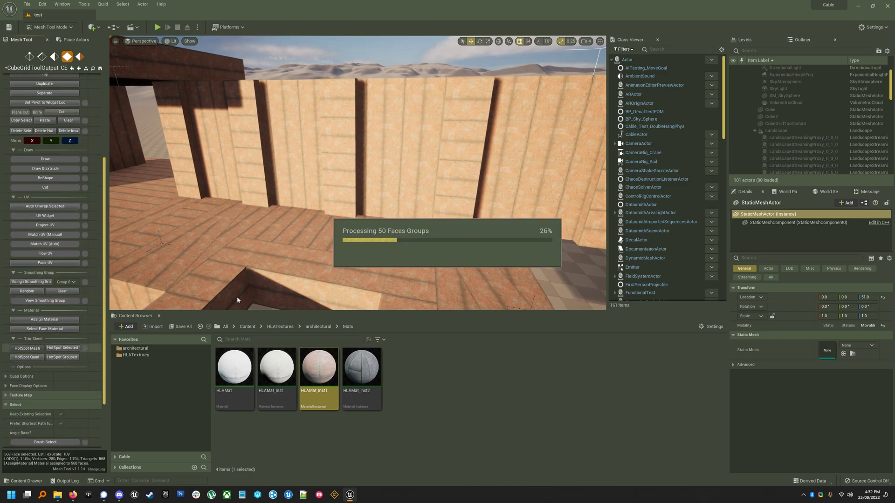
{"action": "right_click_drag", "start_coordinate": [254, 281], "coordinate": [331, 228]}
{"action": "right_click_drag", "start_coordinate": [361, 198], "coordinate": [347, 208]}
Rotate the directional light to change how the sun falls on the brick walls.
{"action": "key", "text": "ctrl+l"}
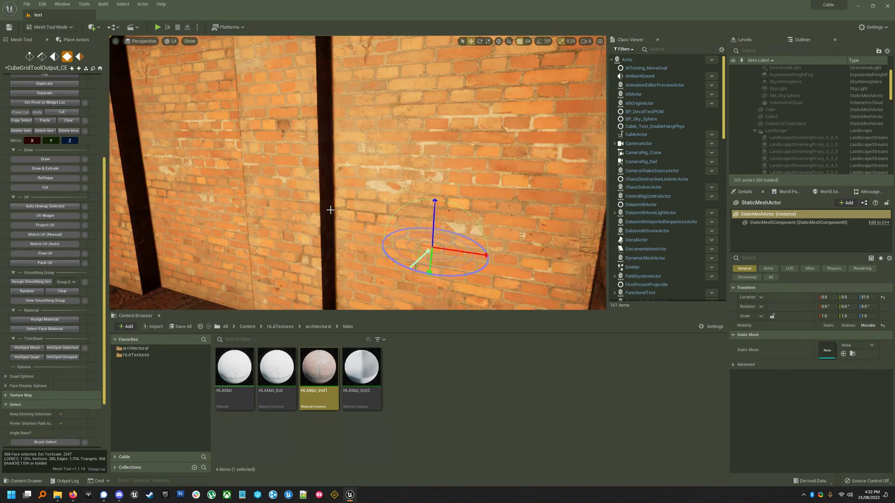
{"action": "right_click_drag", "start_coordinate": [385, 203], "coordinate": [342, 212]}
{"action": "left_click", "coordinate": [349, 209]}
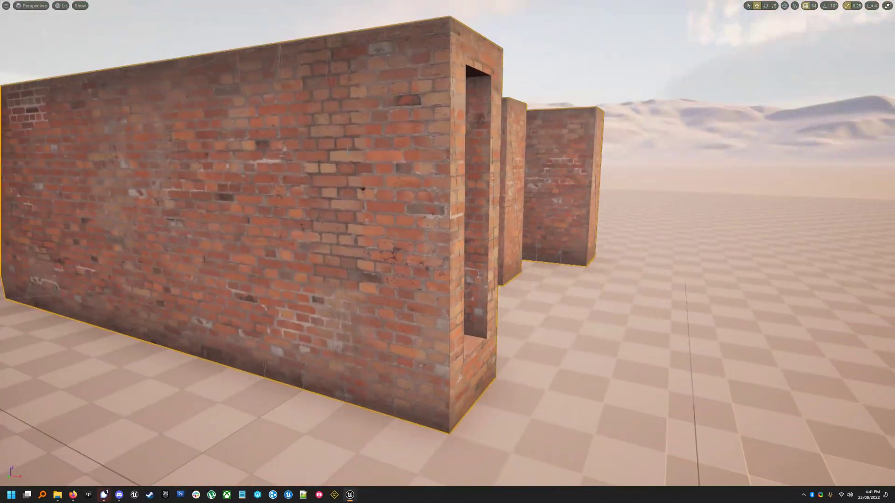
{"action": "right_click_drag", "start_coordinate": [347, 151], "coordinate": [223, 192]}
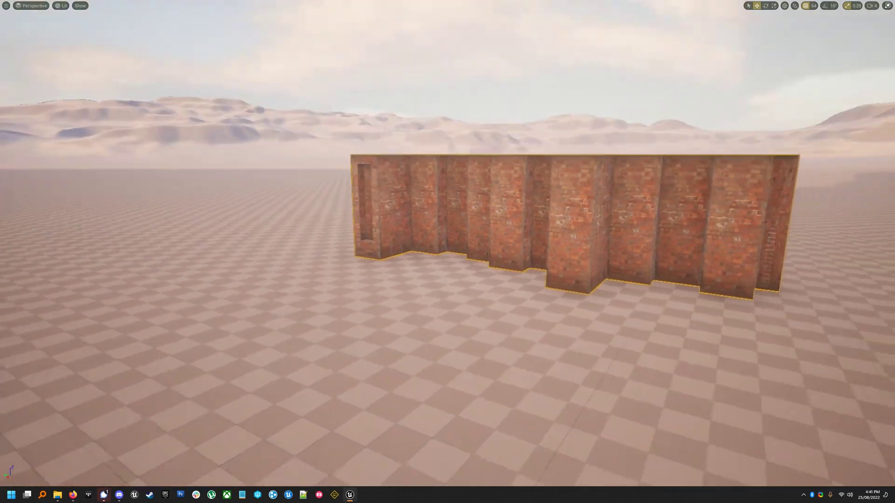
{"action": "right_click_drag", "start_coordinate": [345, 215], "coordinate": [280, 214]}
{"action": "key", "text": "F11"}
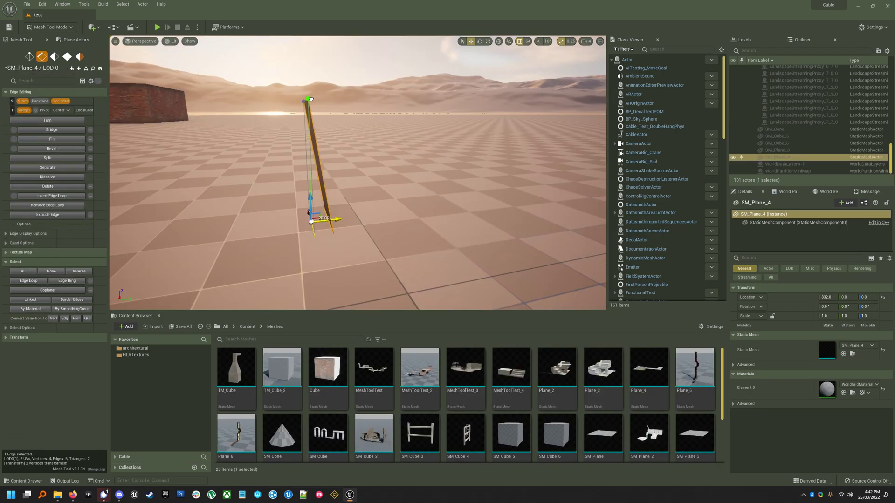
Extrude the vertical end edge of SM_Plane_4 repeatedly into a cornered wall with a protruding pillar.
{"action": "left_click_drag", "start_coordinate": [307, 140], "coordinate": [303, 96], "text": "alt"}
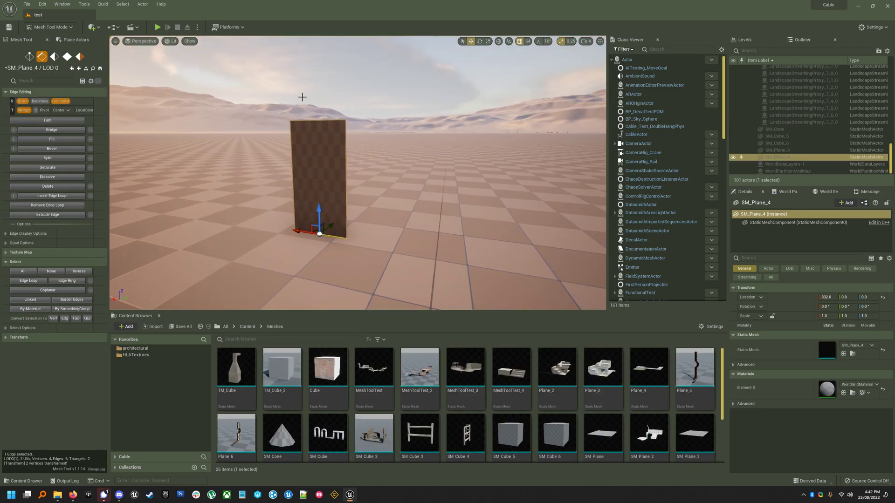
{"action": "left_click_drag", "start_coordinate": [383, 177], "coordinate": [263, 168], "text": "shift"}
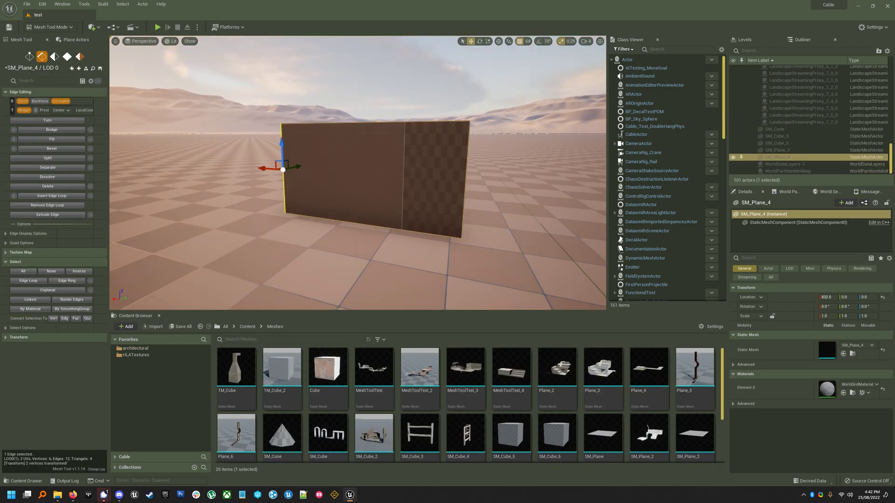
{"action": "left_click_drag", "start_coordinate": [322, 140], "coordinate": [300, 213], "text": "alt"}
{"action": "left_click_drag", "start_coordinate": [373, 156], "coordinate": [305, 182], "text": "shift"}
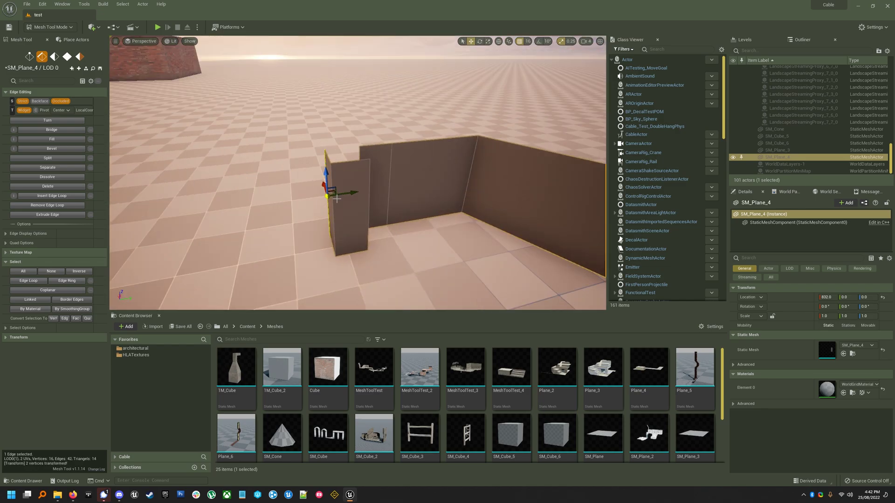
{"action": "left_click_drag", "start_coordinate": [350, 194], "coordinate": [178, 217], "text": "shift"}
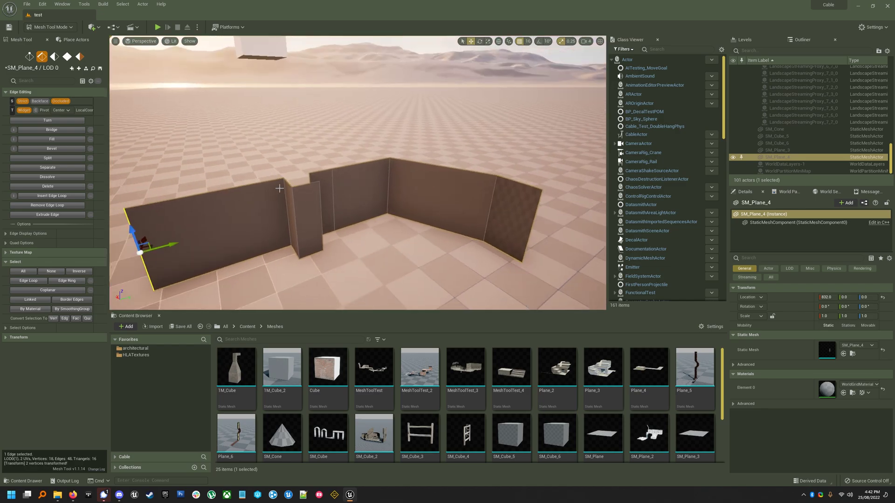
Select the vertices along the wall's top, convert the selection to edges and extrude them upward.
{"action": "left_click", "coordinate": [263, 189]}
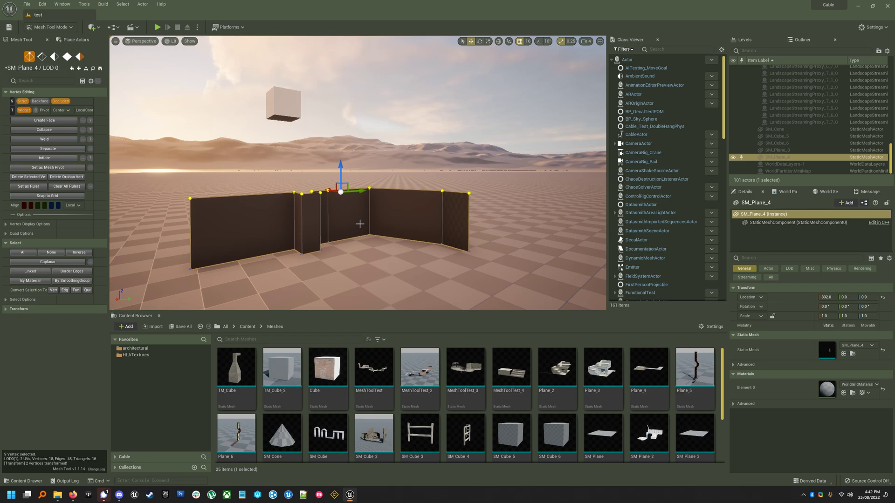
{"action": "mouse_move", "coordinate": [359, 224]}
{"action": "right_mouse_down"}
{"action": "mouse_move", "coordinate": [362, 245]}
{"action": "mouse_move", "coordinate": [361, 235]}
{"action": "right_mouse_up"}
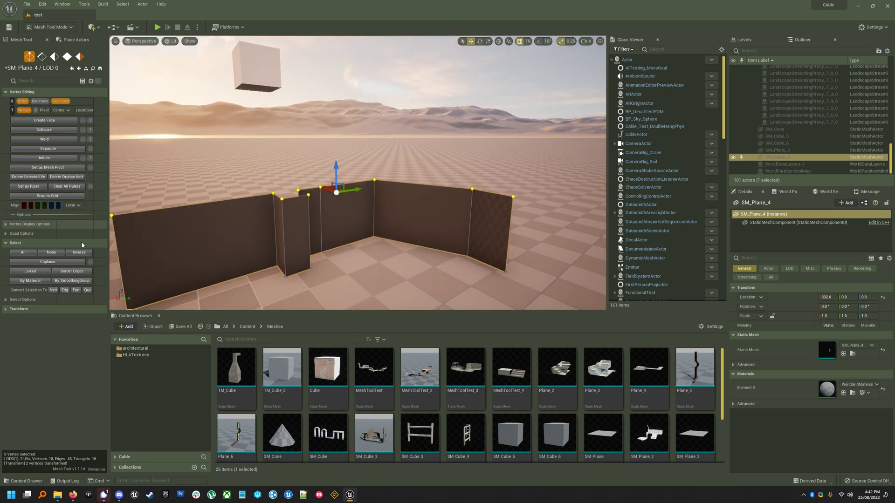
{"action": "left_click", "coordinate": [65, 290]}
{"action": "left_click_drag", "start_coordinate": [363, 187], "coordinate": [363, 136], "text": "shift"}
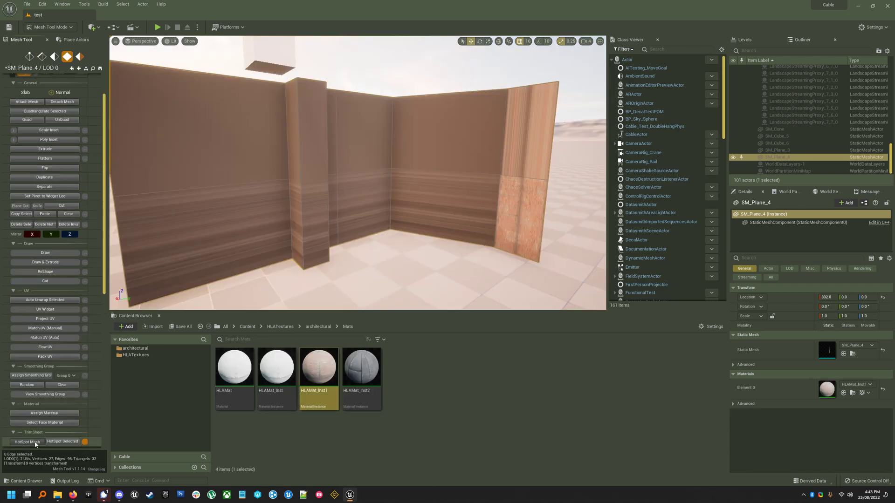
Hotspot the whole wall mesh with the brick material HLAMat_Inst1.
{"action": "left_click", "coordinate": [39, 442]}
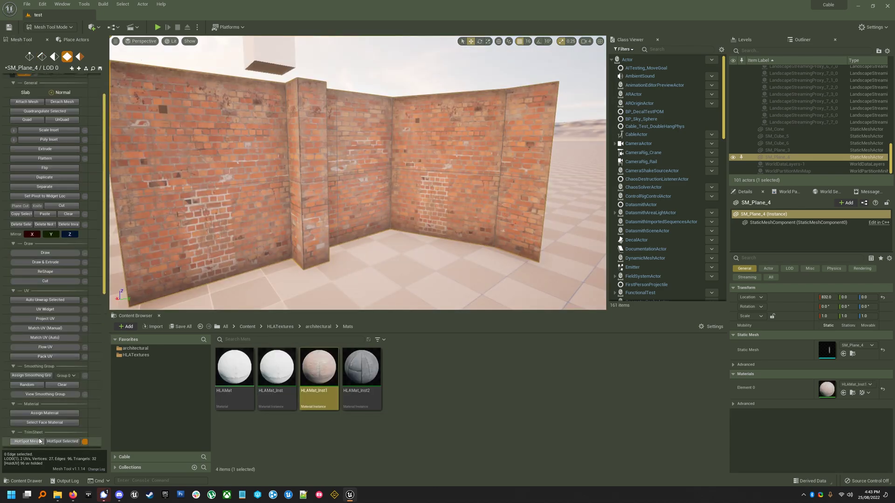
{"action": "right_click_drag", "start_coordinate": [202, 289], "coordinate": [210, 288]}
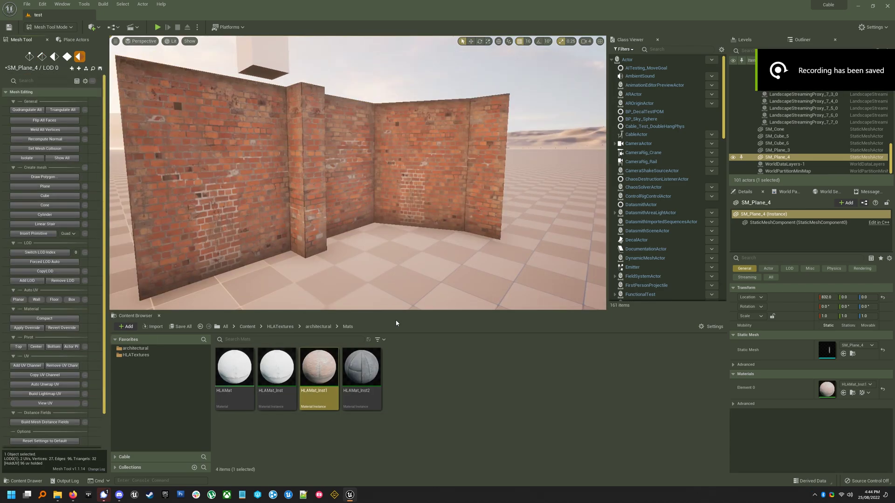
Apply HLAMat_Inst2 to the cornered wall and hotspot the mesh in face editing mode.
{"action": "key", "text": "s"}
{"action": "right_click_drag", "start_coordinate": [448, 248], "coordinate": [444, 233]}
{"action": "left_click_drag", "start_coordinate": [361, 377], "coordinate": [366, 235]}
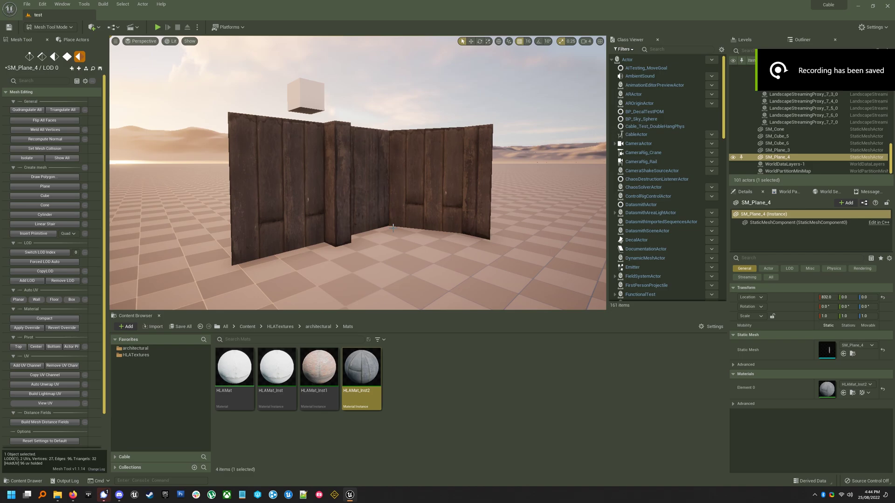
{"action": "right_click_drag", "start_coordinate": [366, 235], "coordinate": [359, 235]}
{"action": "key", "text": "w"}
{"action": "scroll", "coordinate": [84, 212], "scroll_direction": "down", "scroll_amount": 2}
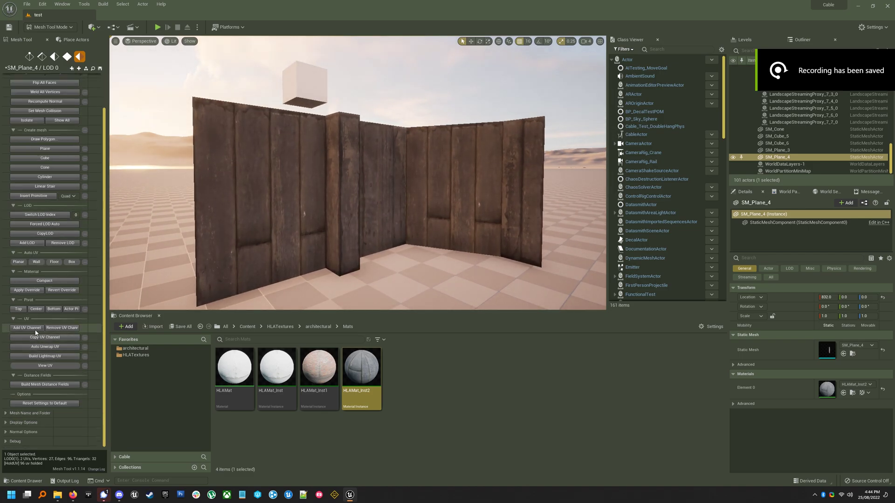
{"action": "key", "text": "4"}
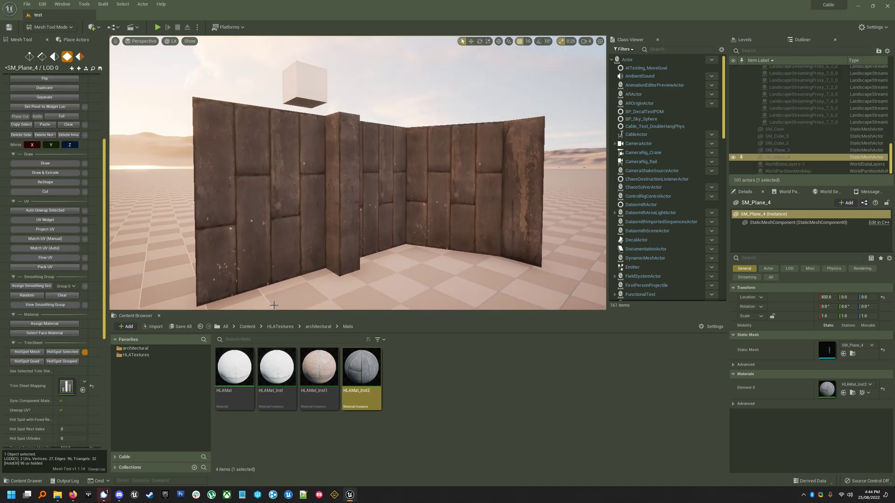
Apply HLAMat_Inst to the cornered wall and hotspot the whole mesh again.
{"action": "key", "text": "w"}
{"action": "key", "text": "d"}
{"action": "right_click_drag", "start_coordinate": [274, 305], "coordinate": [316, 266]}
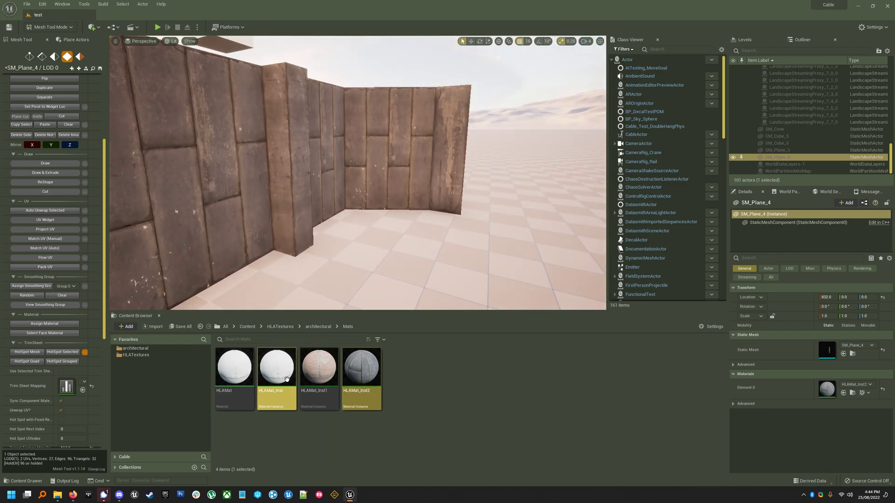
{"action": "left_click_drag", "start_coordinate": [286, 379], "coordinate": [280, 231]}
{"action": "right_click_drag", "start_coordinate": [304, 268], "coordinate": [261, 264]}
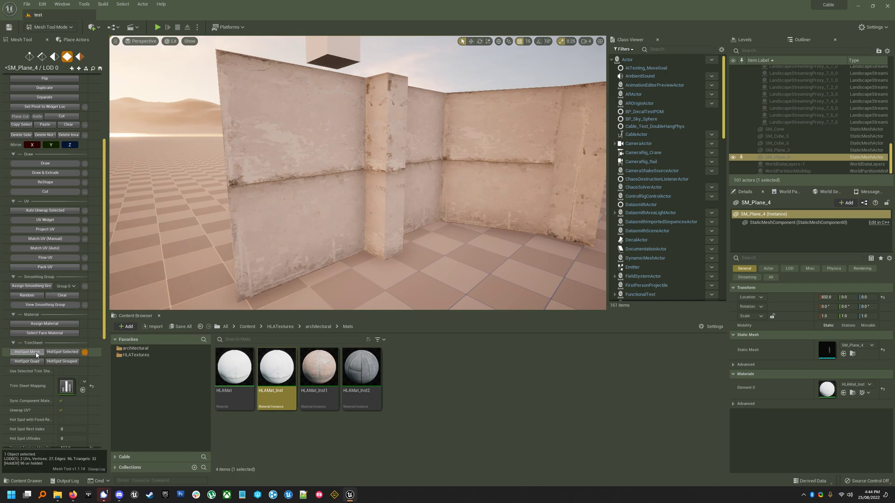
{"action": "right_click_drag", "start_coordinate": [289, 295], "coordinate": [363, 295]}
{"action": "key", "text": "w"}
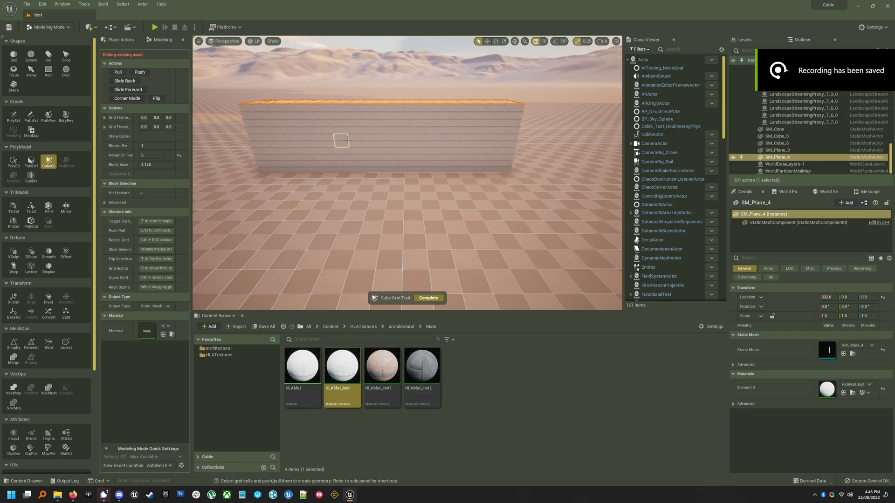
Select a rectangular block of grid cells on the wall's front face and push it through to cut an opening.
{"action": "left_click_drag", "start_coordinate": [340, 140], "coordinate": [406, 165]}
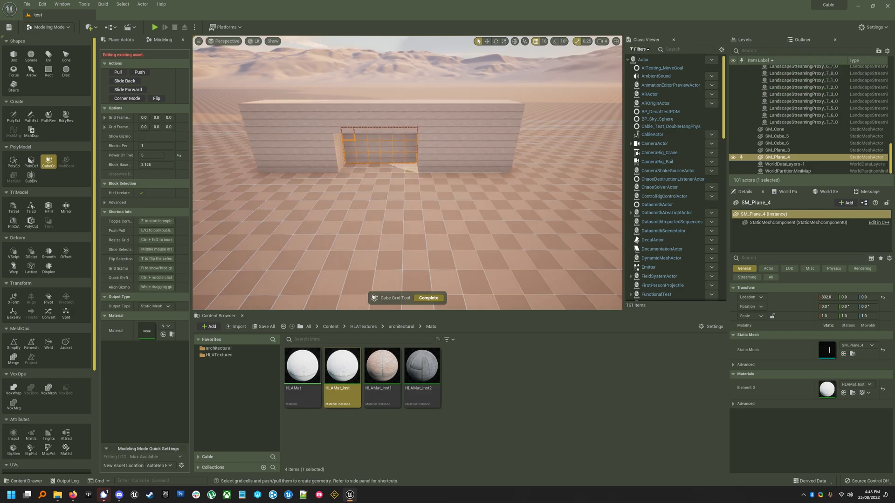
{"action": "right_click_drag", "start_coordinate": [408, 168], "coordinate": [406, 142]}
{"action": "key", "text": "w"}
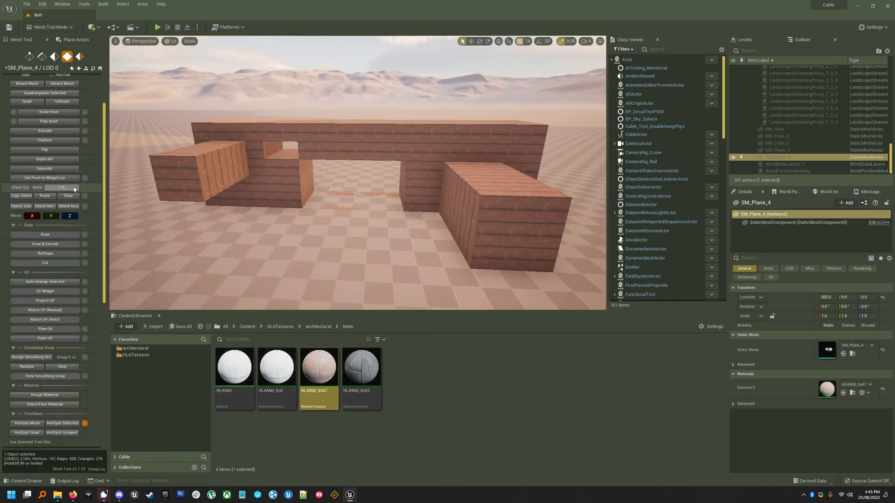
{"action": "scroll", "coordinate": [65, 243], "scroll_direction": "down", "scroll_amount": 2}
{"action": "left_click", "coordinate": [52, 246]}
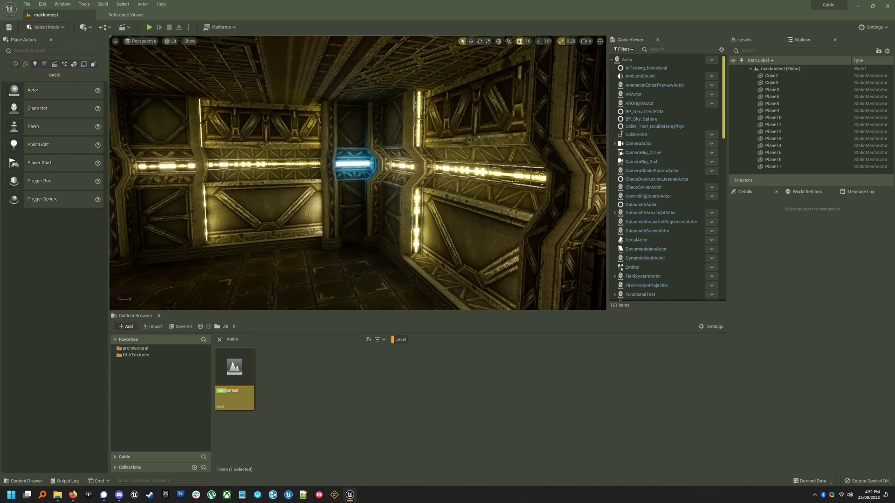
Open the editor's Appearance preferences, examine the color list of the active Steam theme and close the theme editor without saving.
{"action": "right_click_drag", "start_coordinate": [358, 186], "coordinate": [536, 186]}
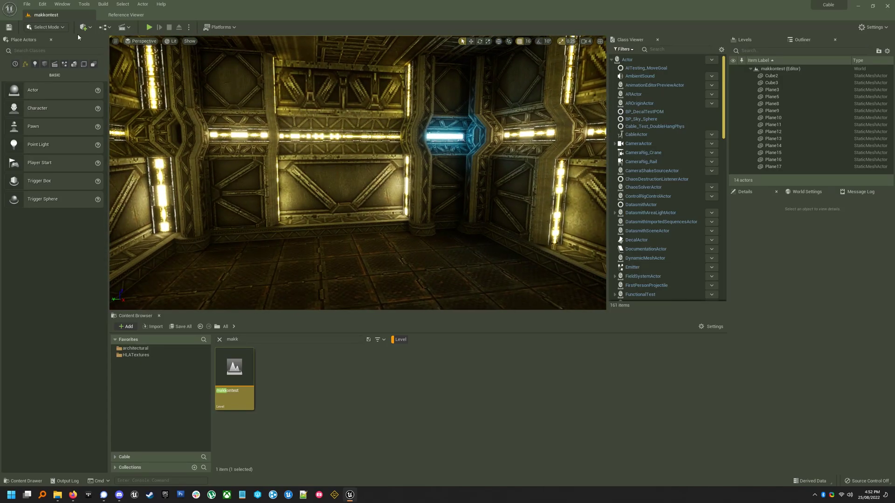
{"action": "left_click", "coordinate": [41, 4]}
{"action": "left_click", "coordinate": [86, 101]}
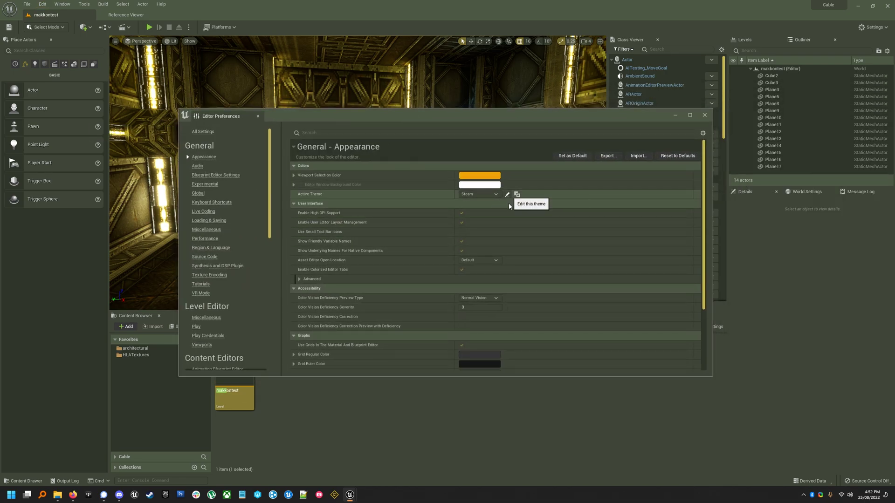
{"action": "left_click", "coordinate": [507, 194]}
{"action": "scroll", "coordinate": [490, 272], "scroll_direction": "down", "scroll_amount": 5}
{"action": "scroll", "coordinate": [486, 268], "scroll_direction": "up", "scroll_amount": 5}
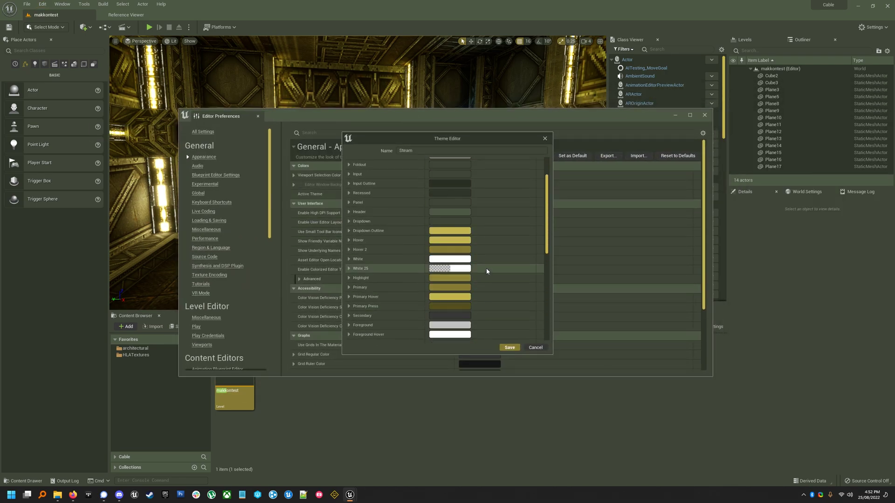
{"action": "left_click", "coordinate": [536, 348]}
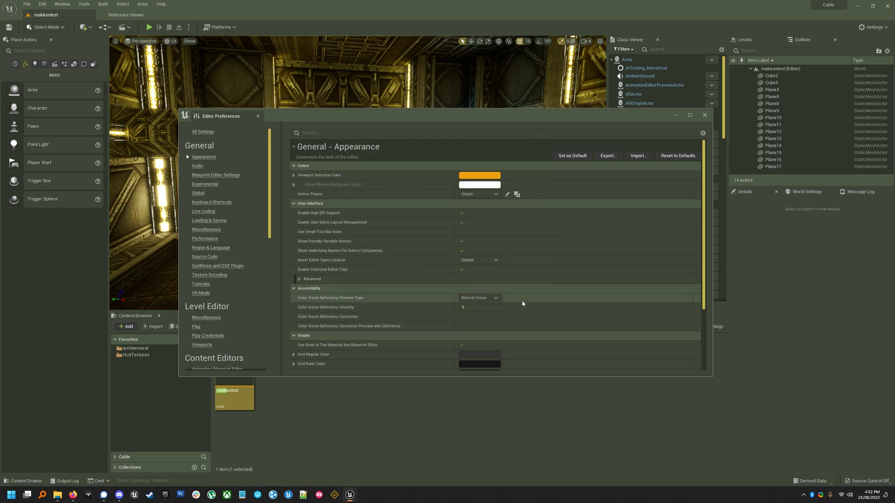